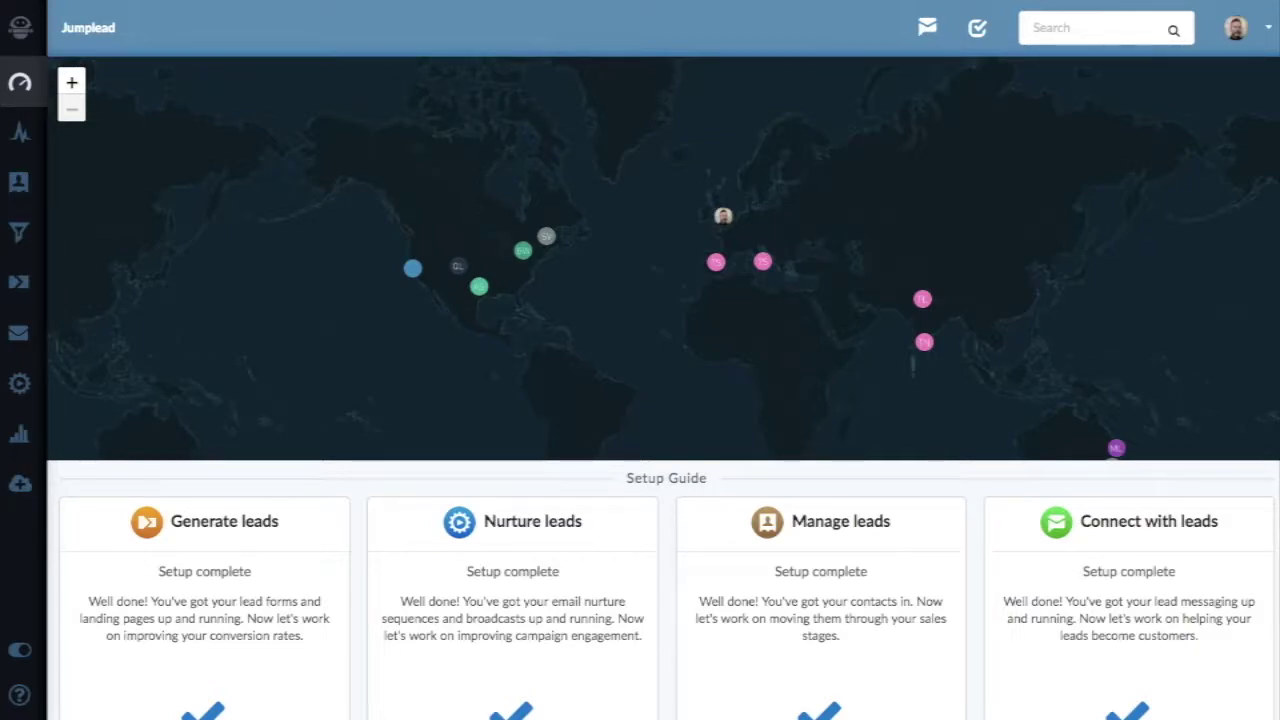
Step: Open the Prospects activity feed and scroll through the recent activity
scroll(335, 211, "down", 2)
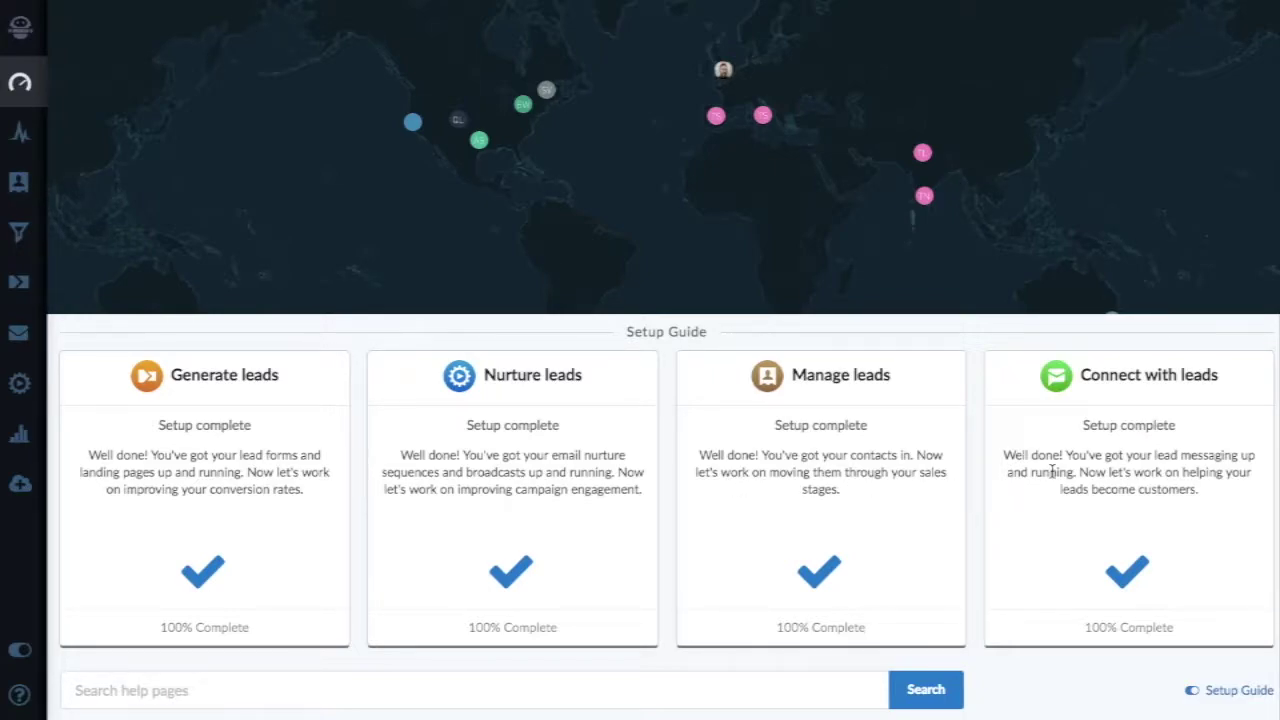
scroll(1051, 471, "up", 3)
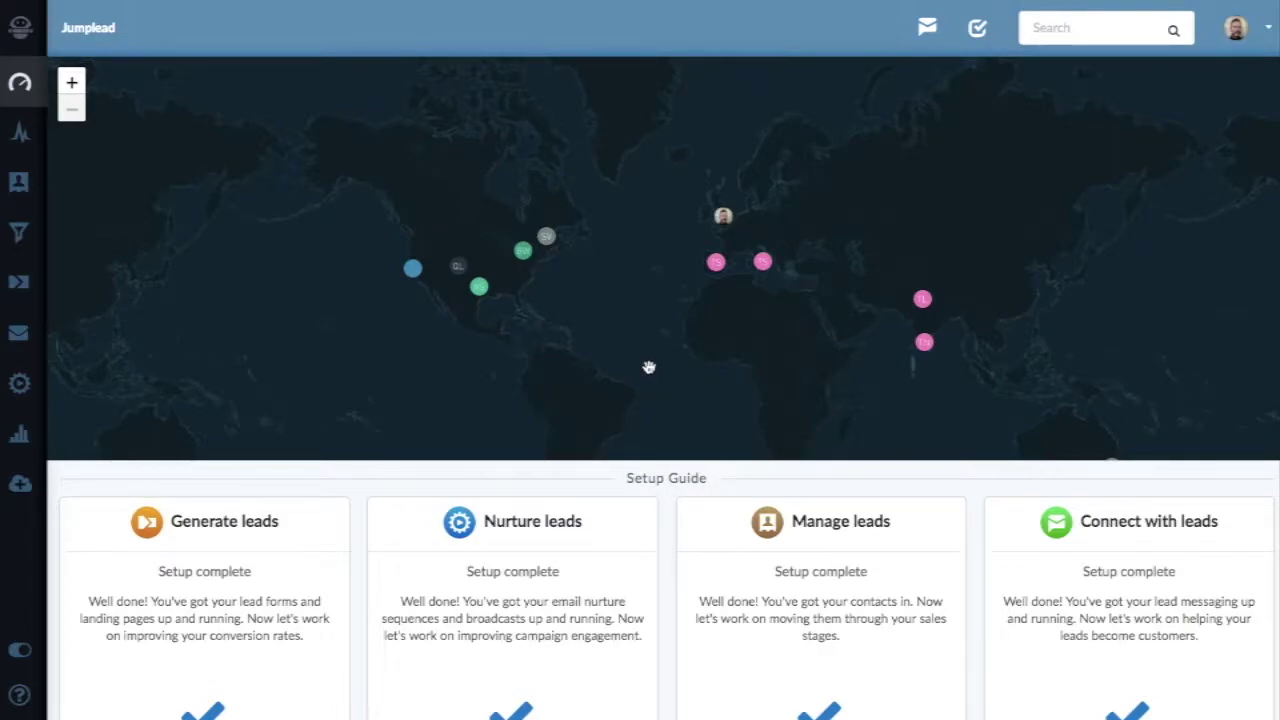
mouse_move(459, 272)
mouse_move(556, 247)
mouse_move(723, 228)
scroll(903, 265, "down", 5)
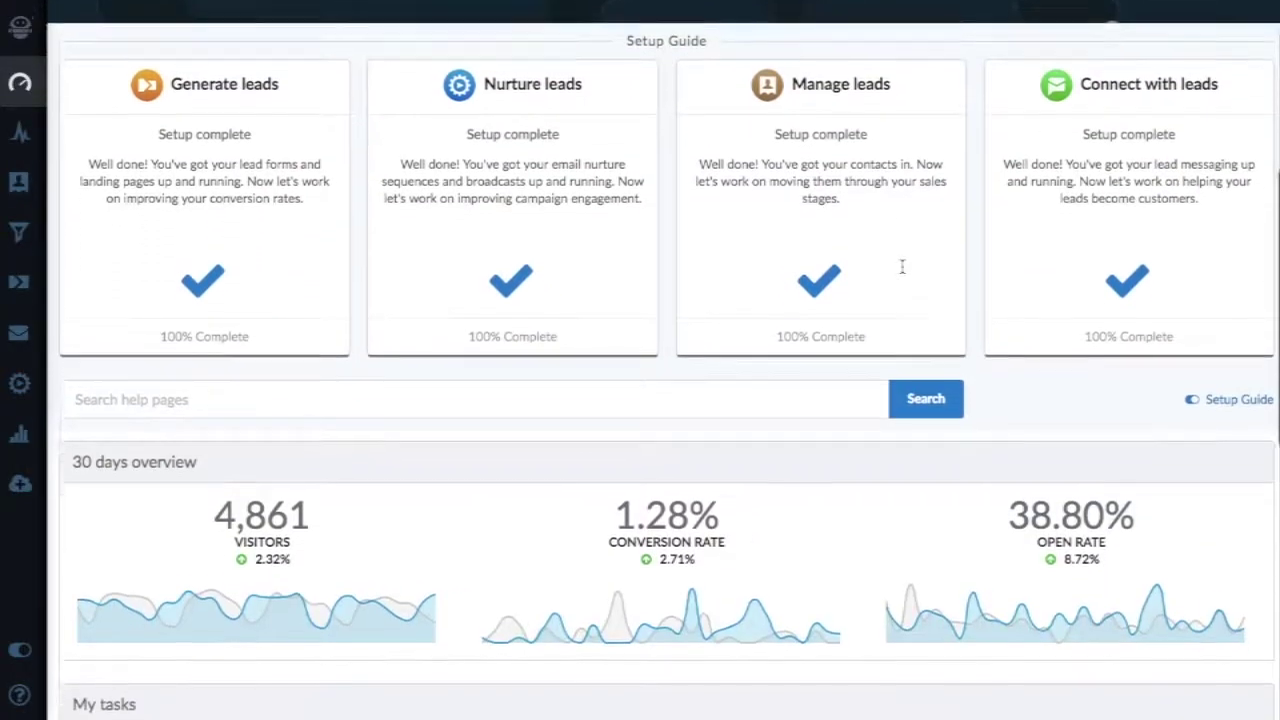
scroll(814, 300, "down", 5)
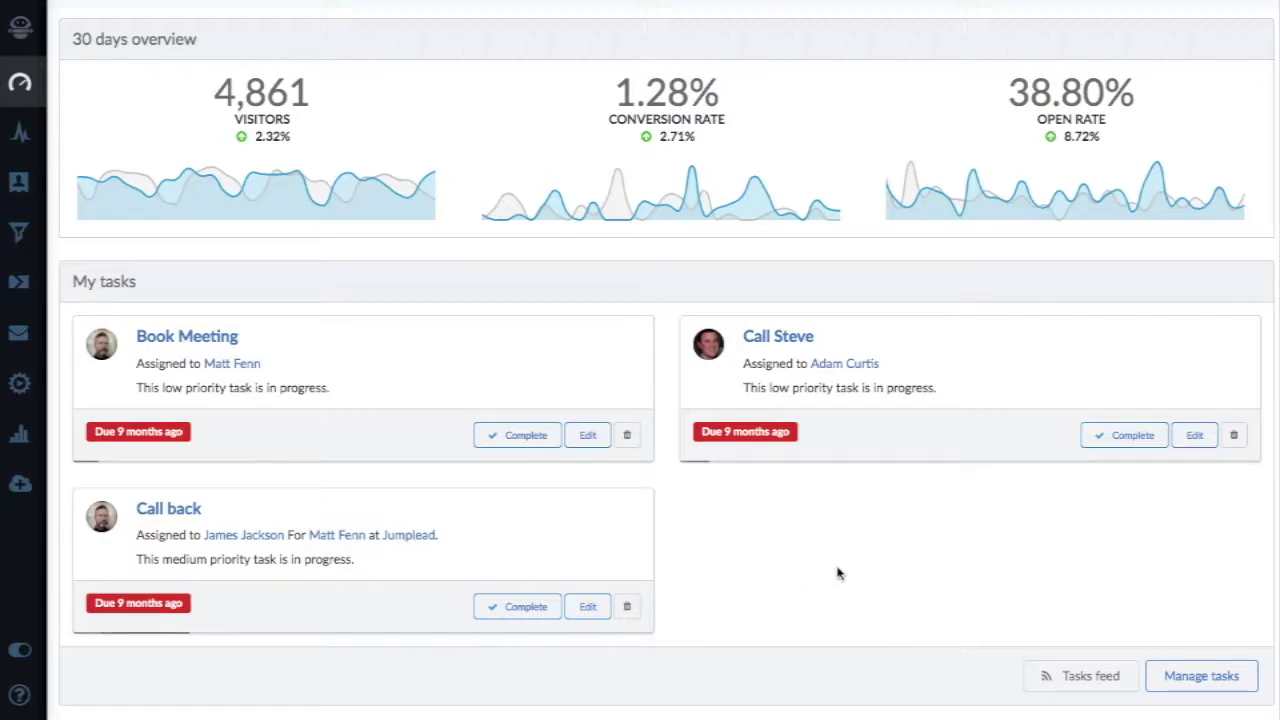
scroll(838, 573, "up", 10)
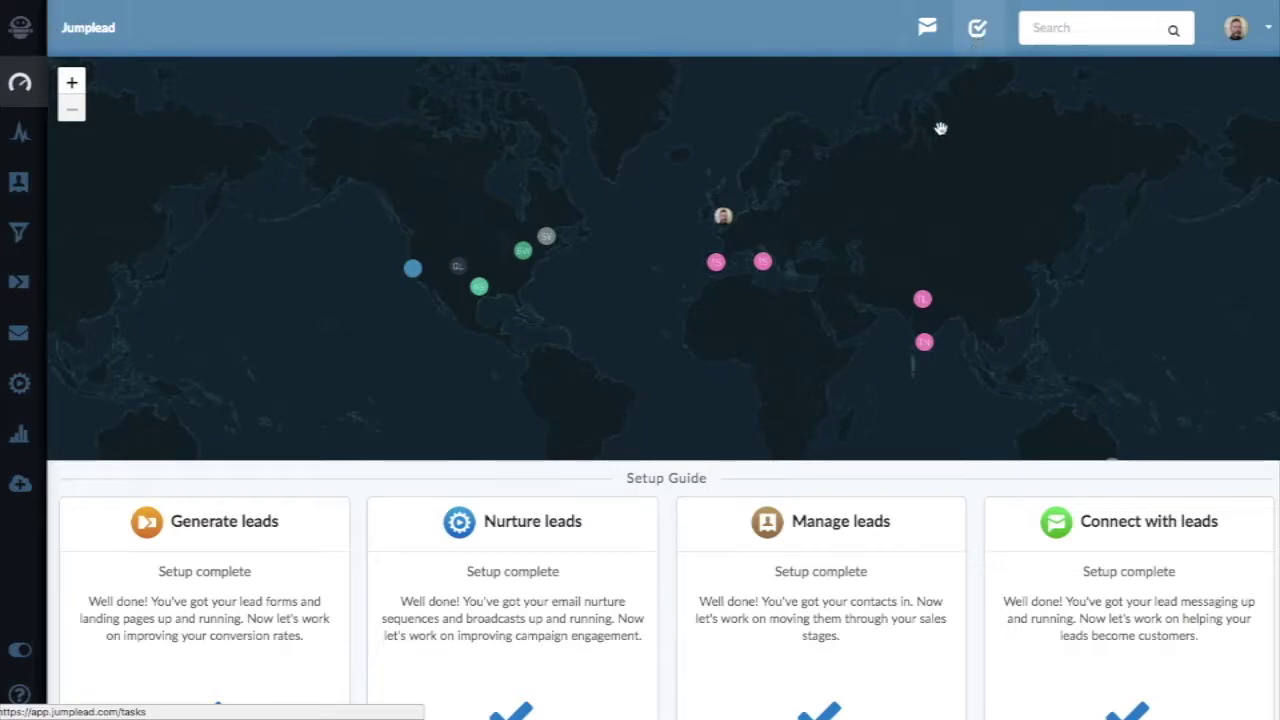
scroll(860, 272, "down", 2)
scroll(860, 272, "down", 10)
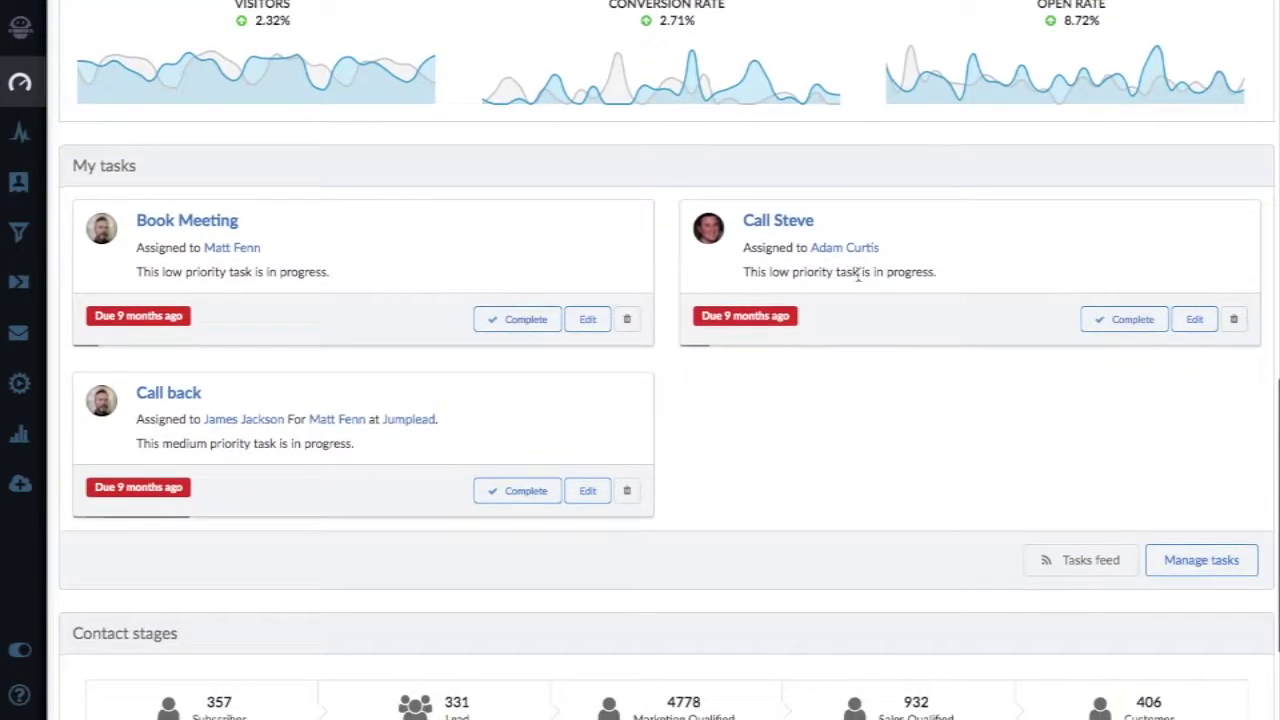
scroll(803, 492, "down", 2)
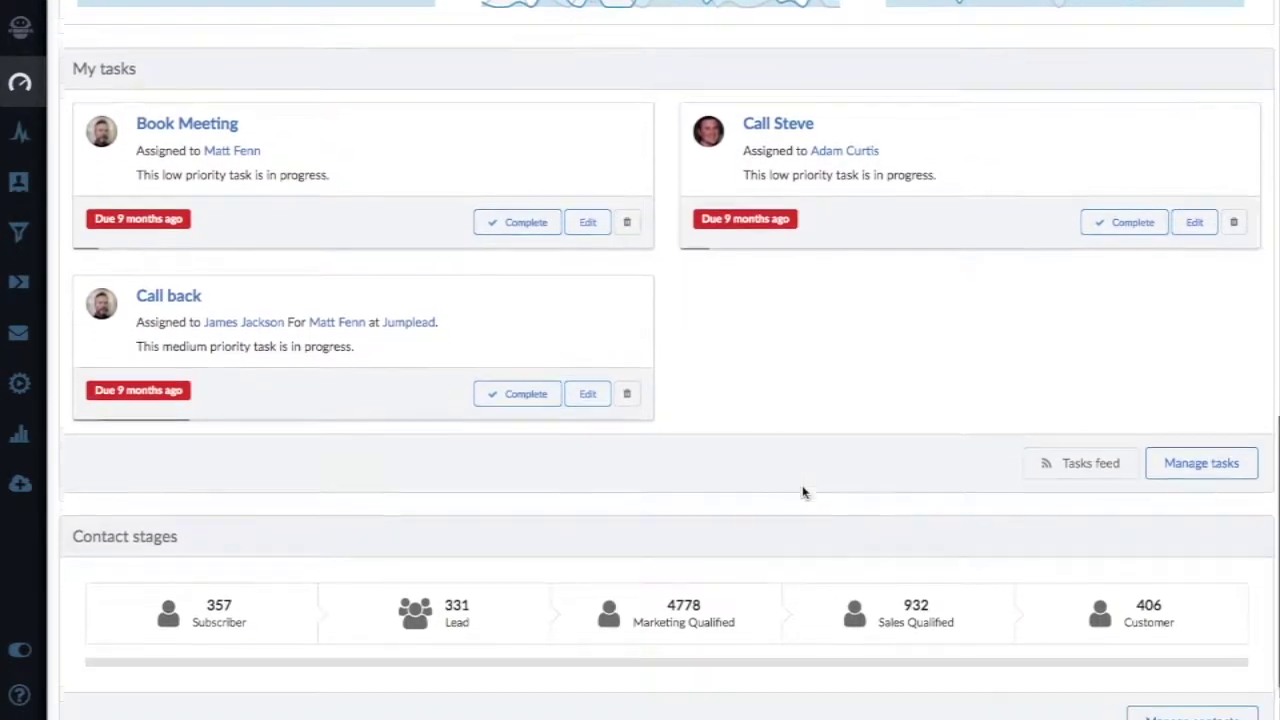
scroll(785, 636, "down", 1)
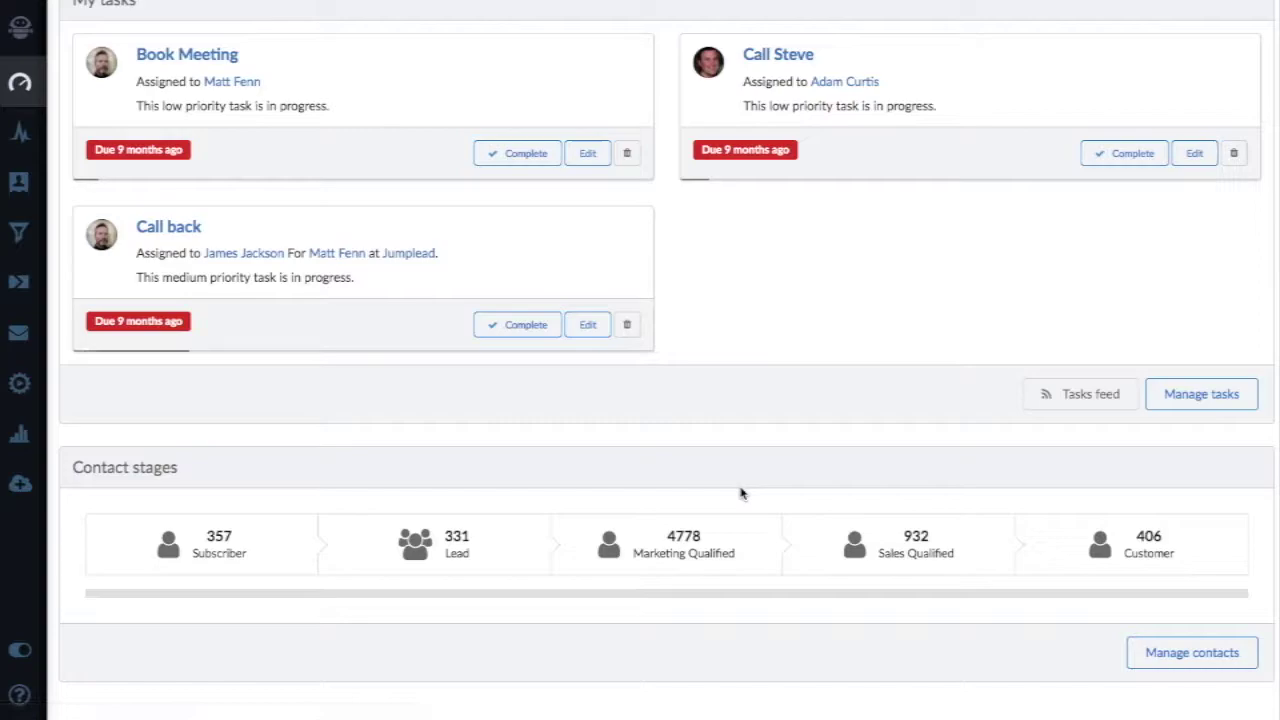
scroll(740, 494, "up", 5)
scroll(735, 508, "up", 10)
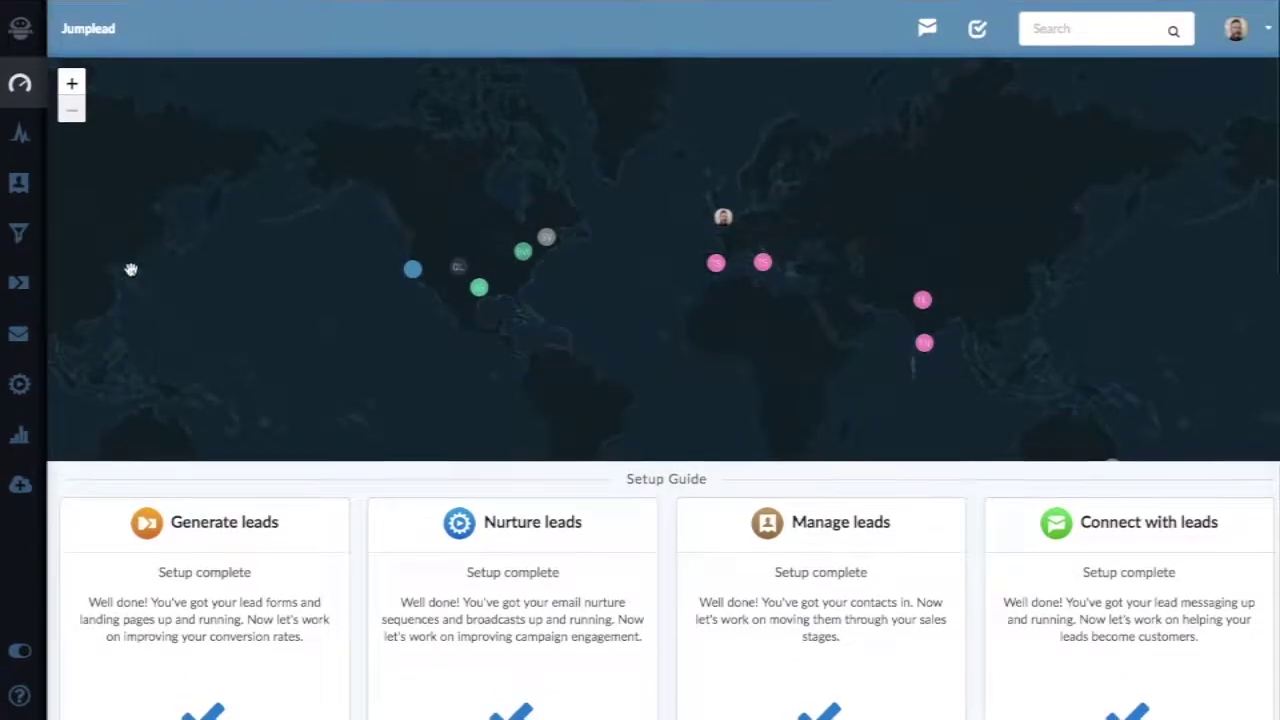
left_click(24, 136)
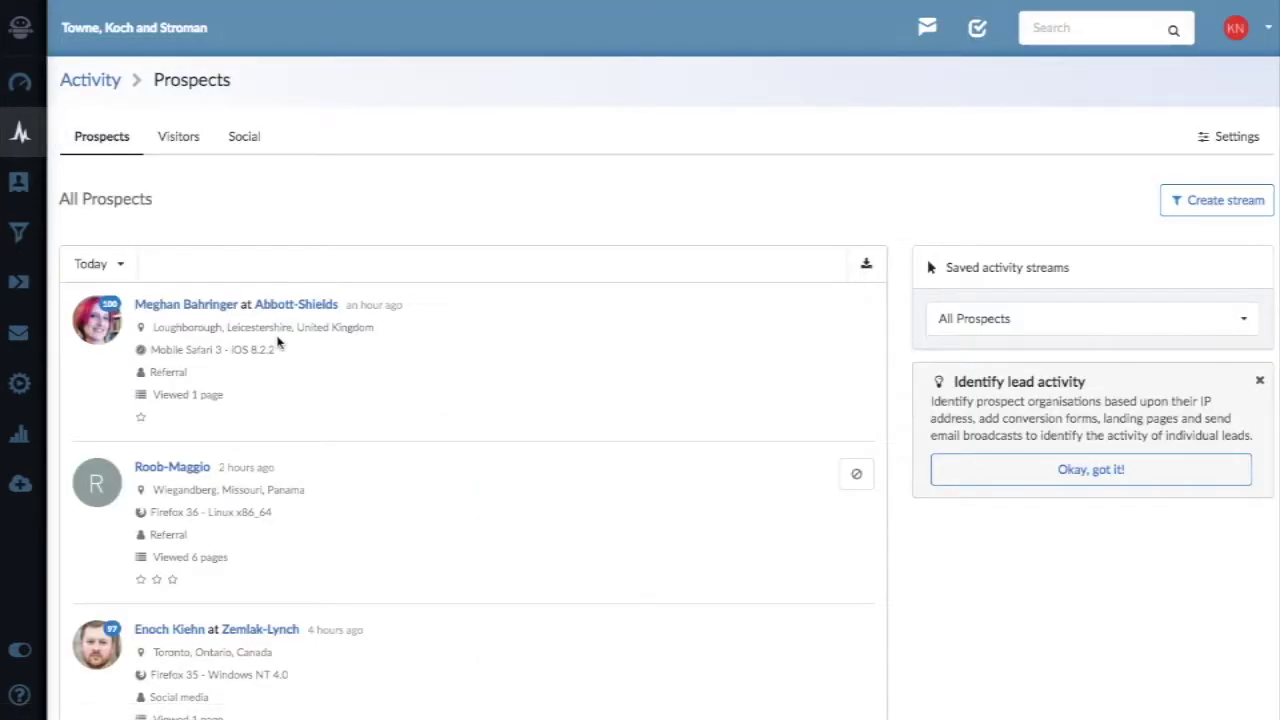
scroll(561, 350, "down", 3)
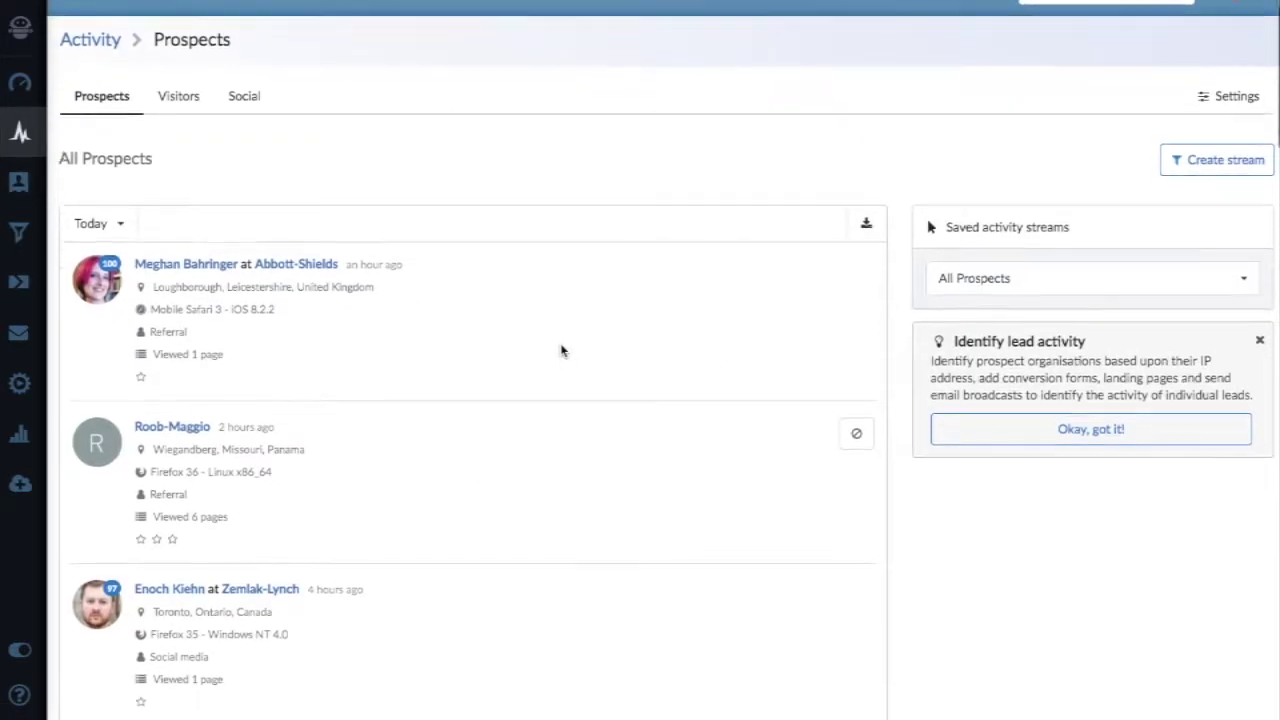
scroll(561, 350, "down", 2)
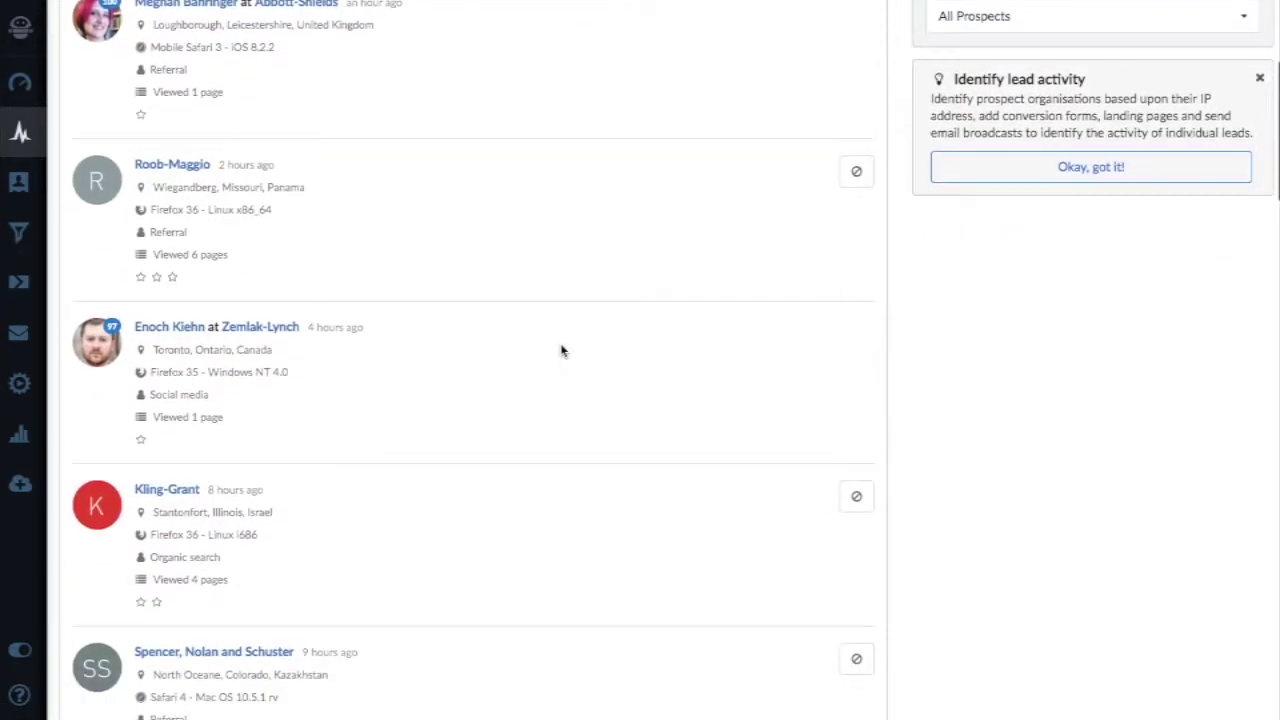
scroll(561, 350, "up", 5)
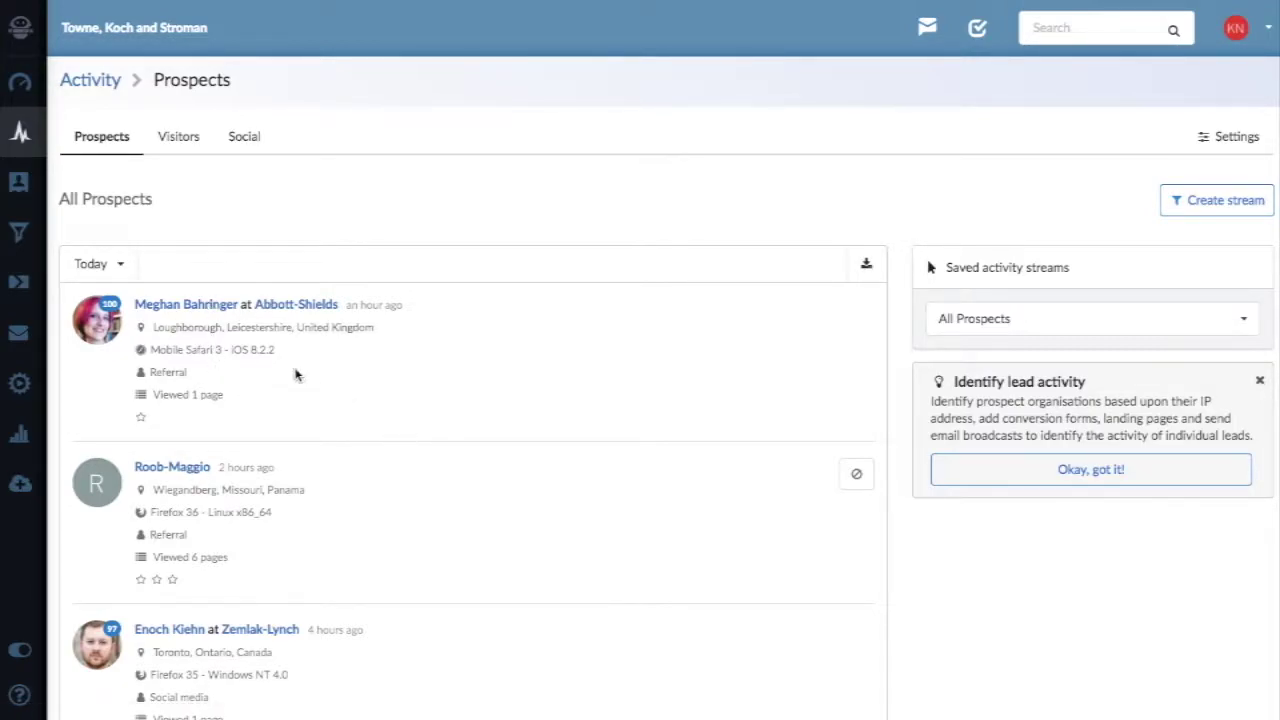
Step: Check which page the first prospect viewed, then open their contact record
left_click(171, 394)
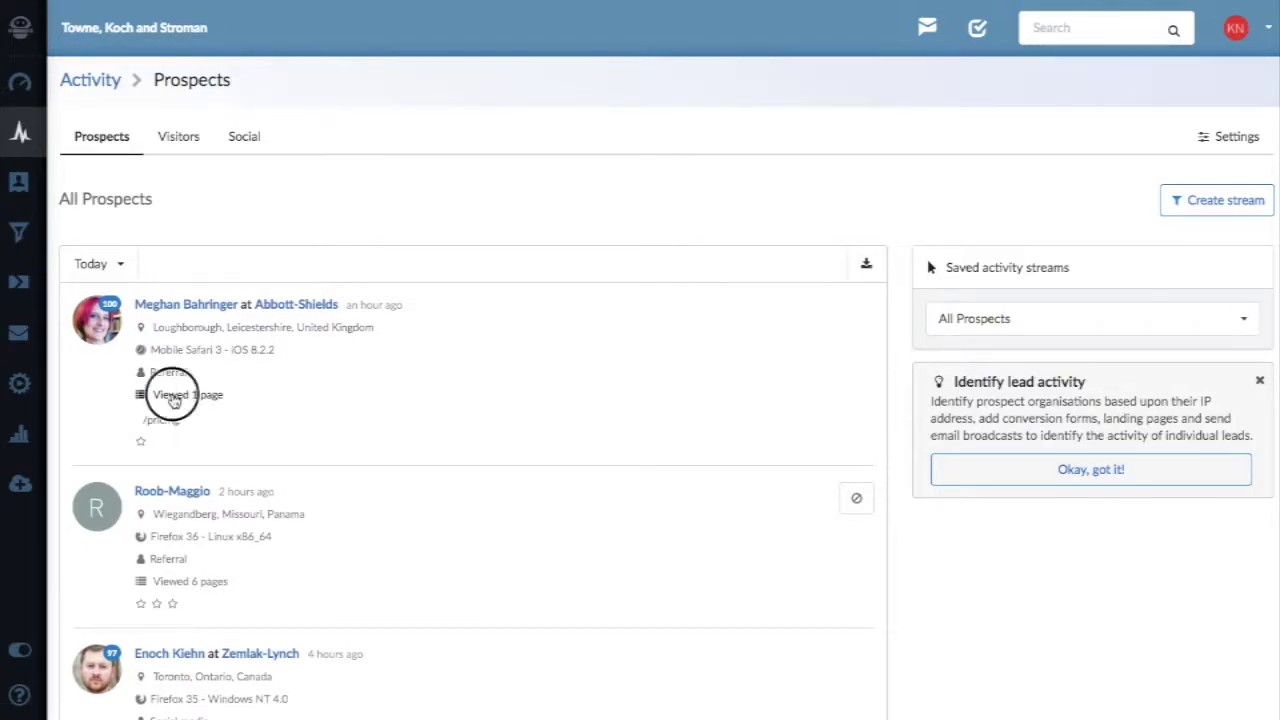
left_click(172, 396)
left_click(187, 307)
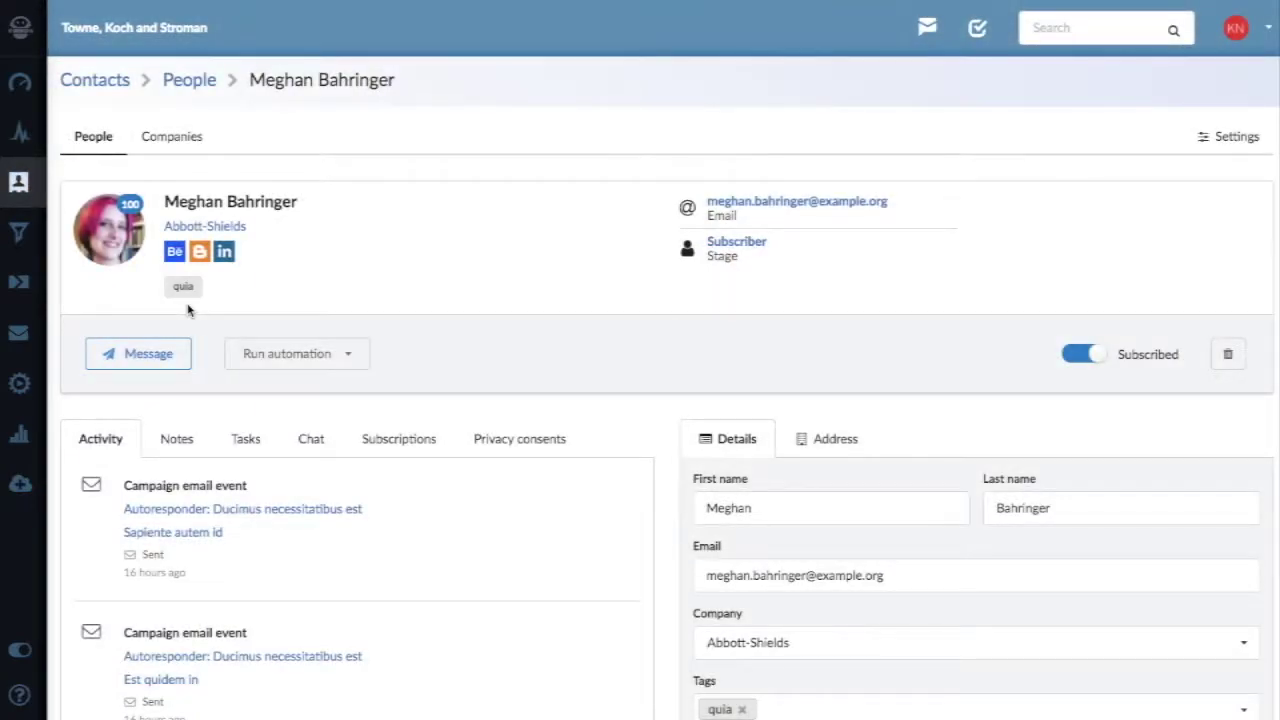
scroll(784, 657, "down", 1)
scroll(784, 657, "up", 1)
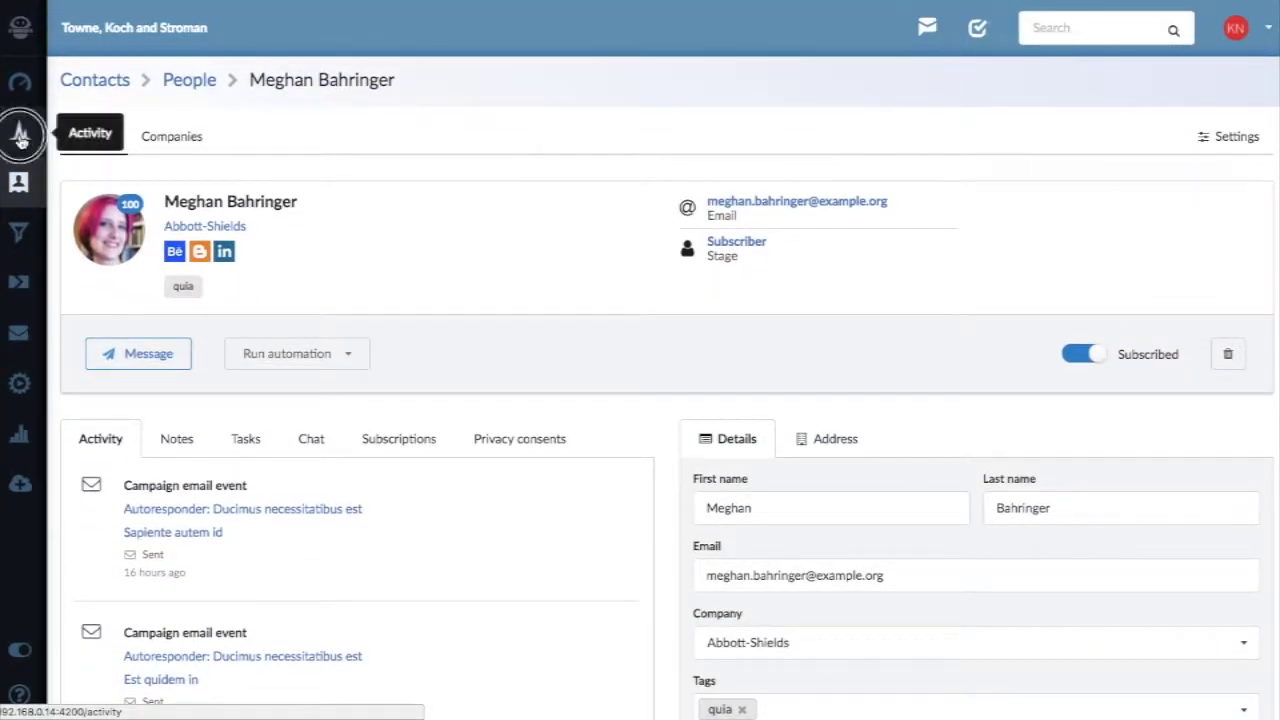
Step: Return to Activity and filter it to the saved Canada activity stream
left_click(20, 132)
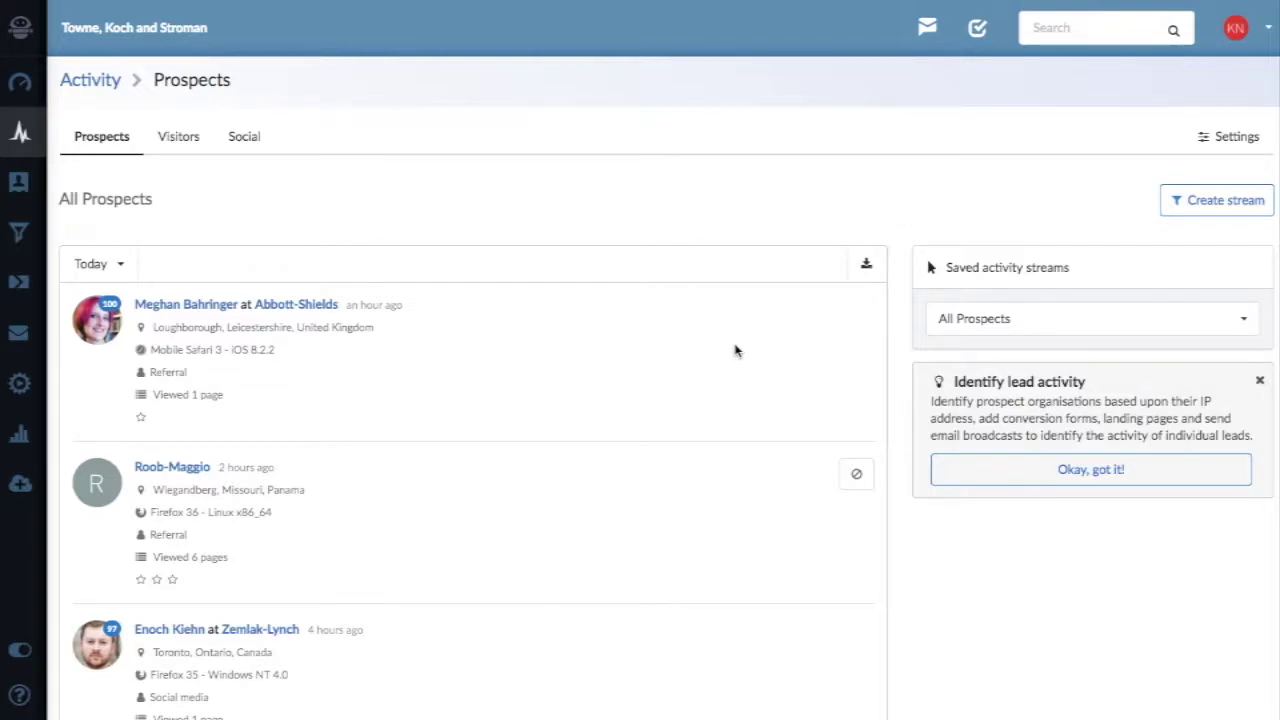
scroll(735, 350, "down", 1)
scroll(735, 350, "down", 4)
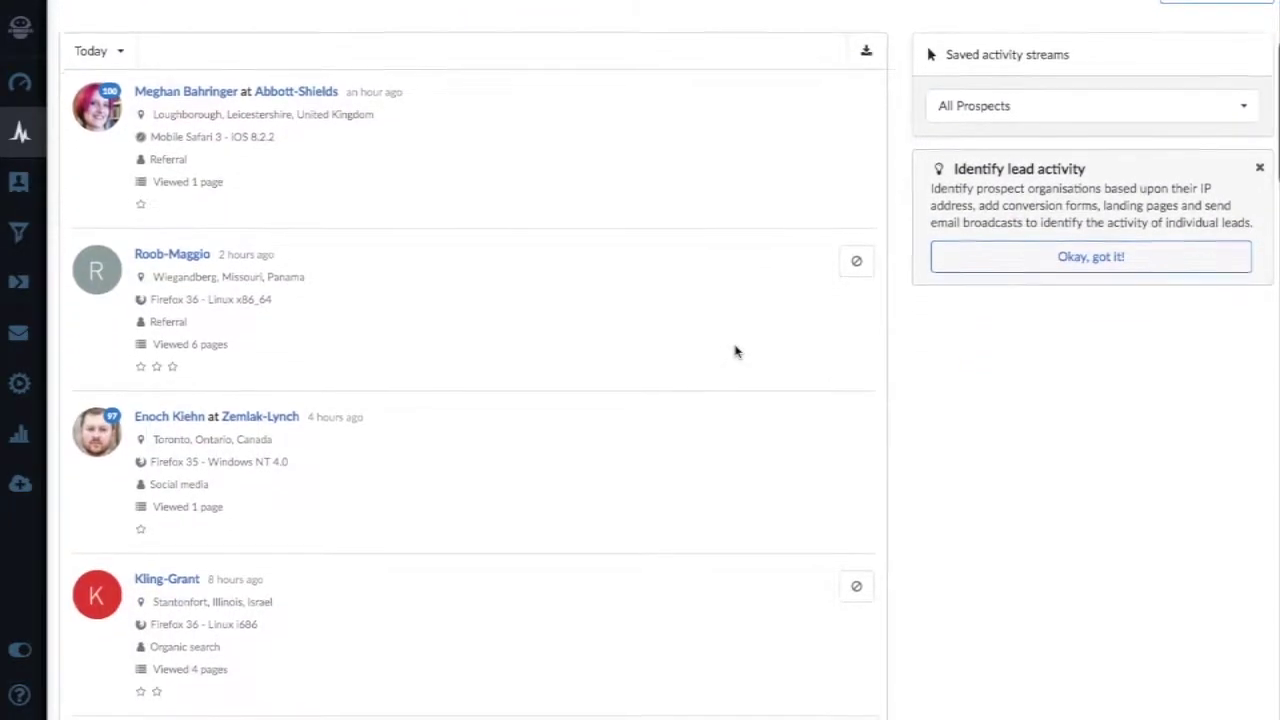
scroll(735, 350, "up", 4)
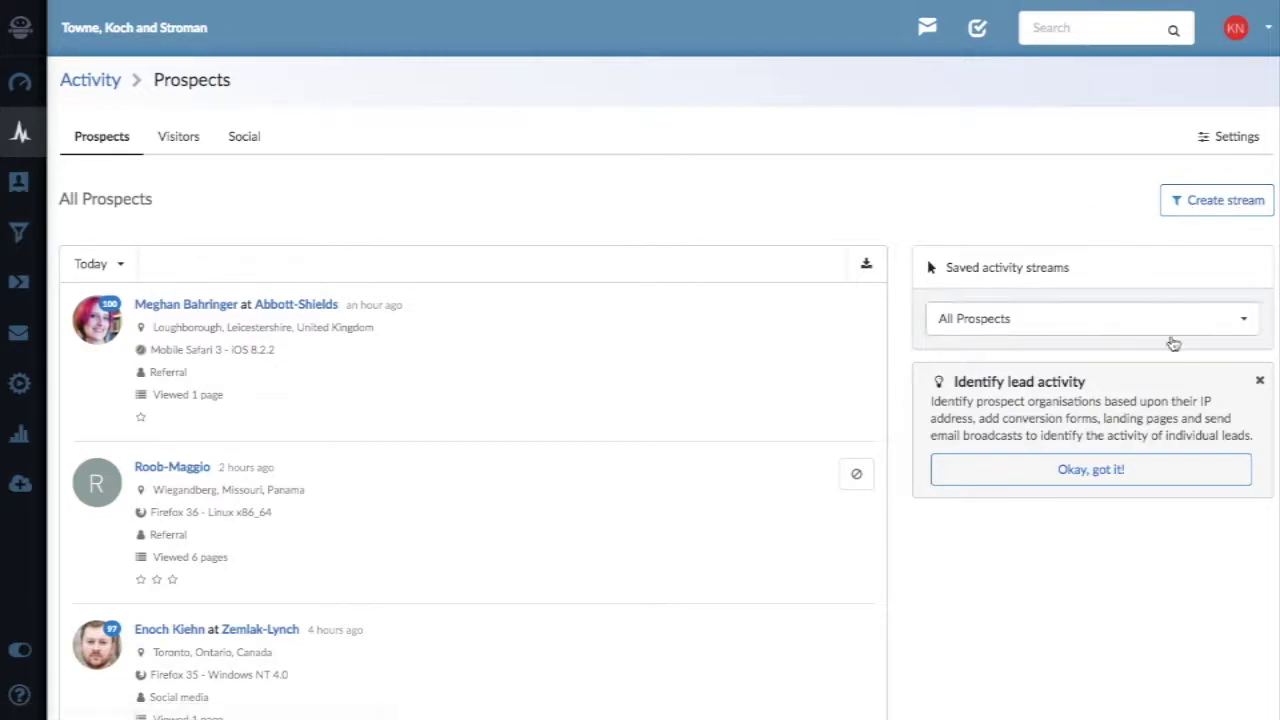
left_click(1204, 326)
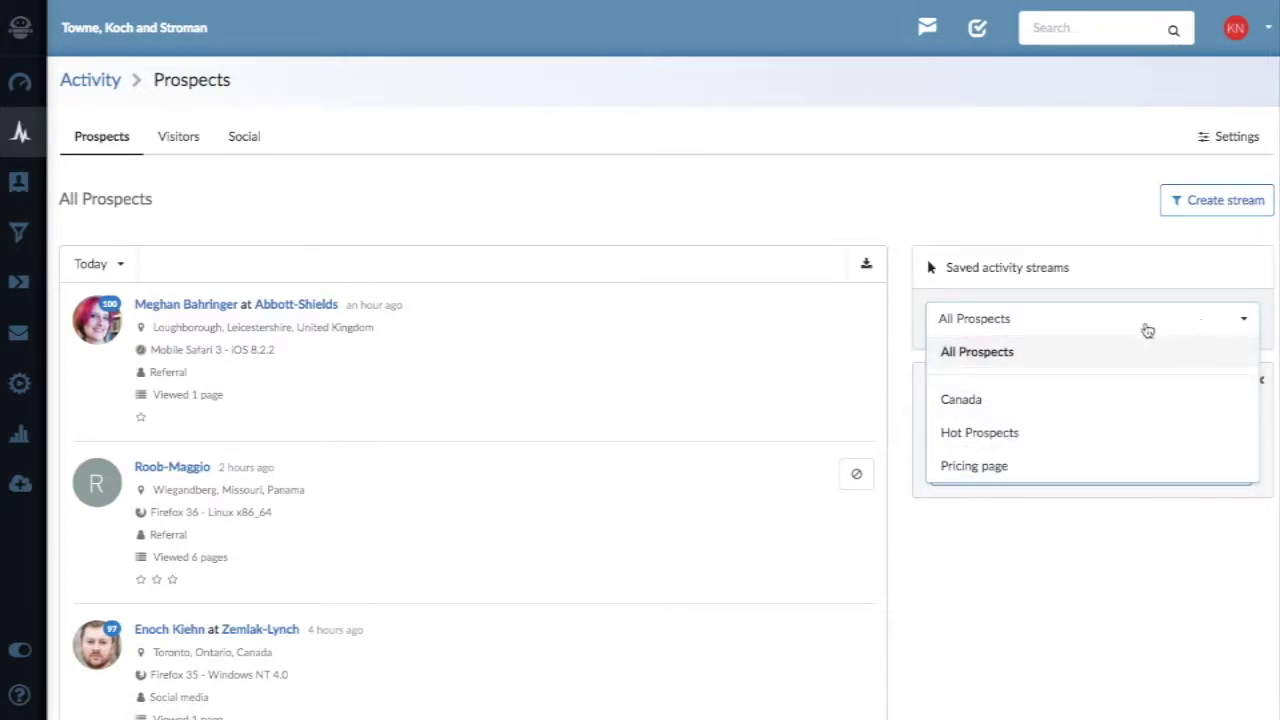
left_click(984, 404)
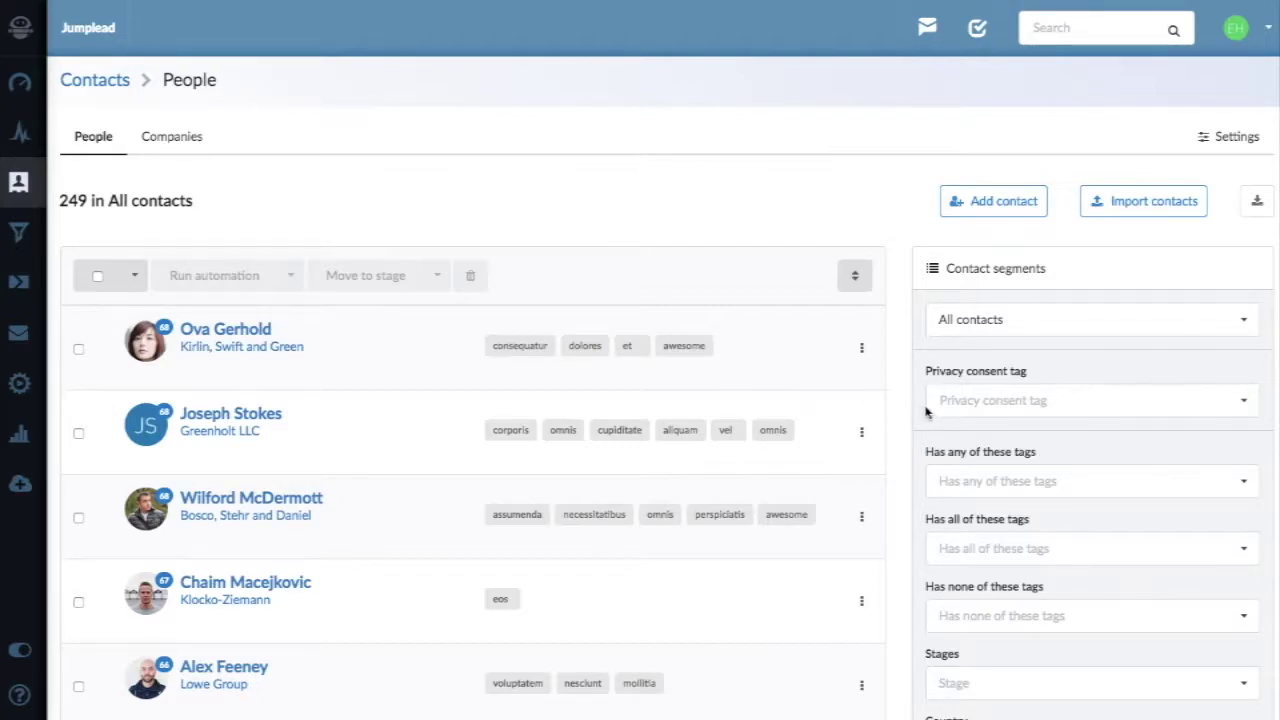
Step: Open the 'Has any of these tags' field in Contact segments to list the available tags
scroll(1052, 426, "down", 3)
scroll(1052, 428, "down", 5)
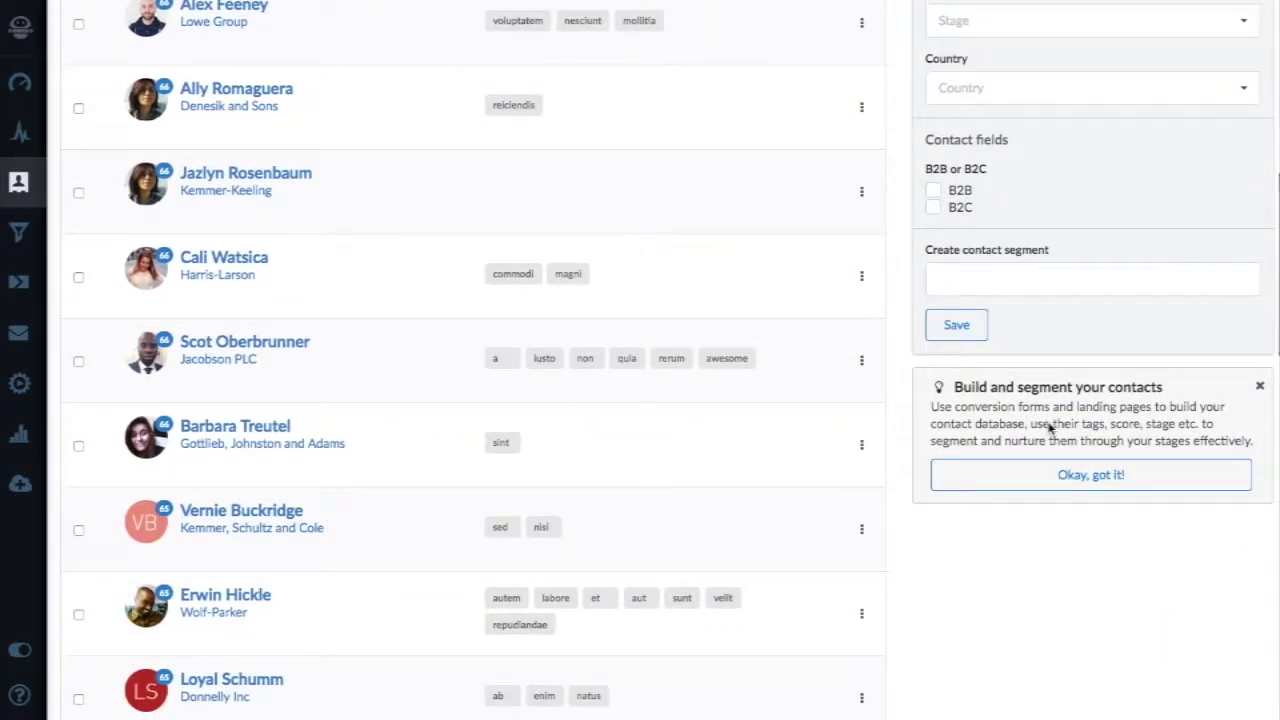
scroll(1050, 428, "up", 5)
scroll(1050, 428, "up", 2)
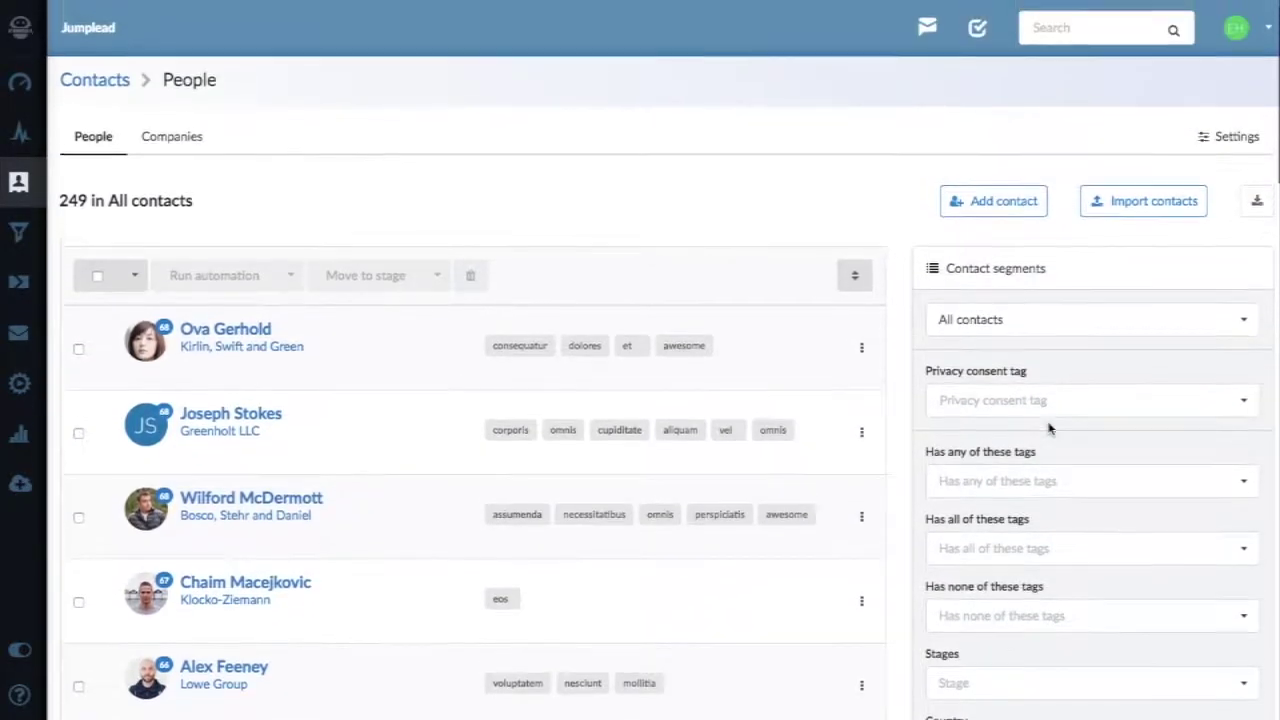
scroll(1048, 400, "down", 1)
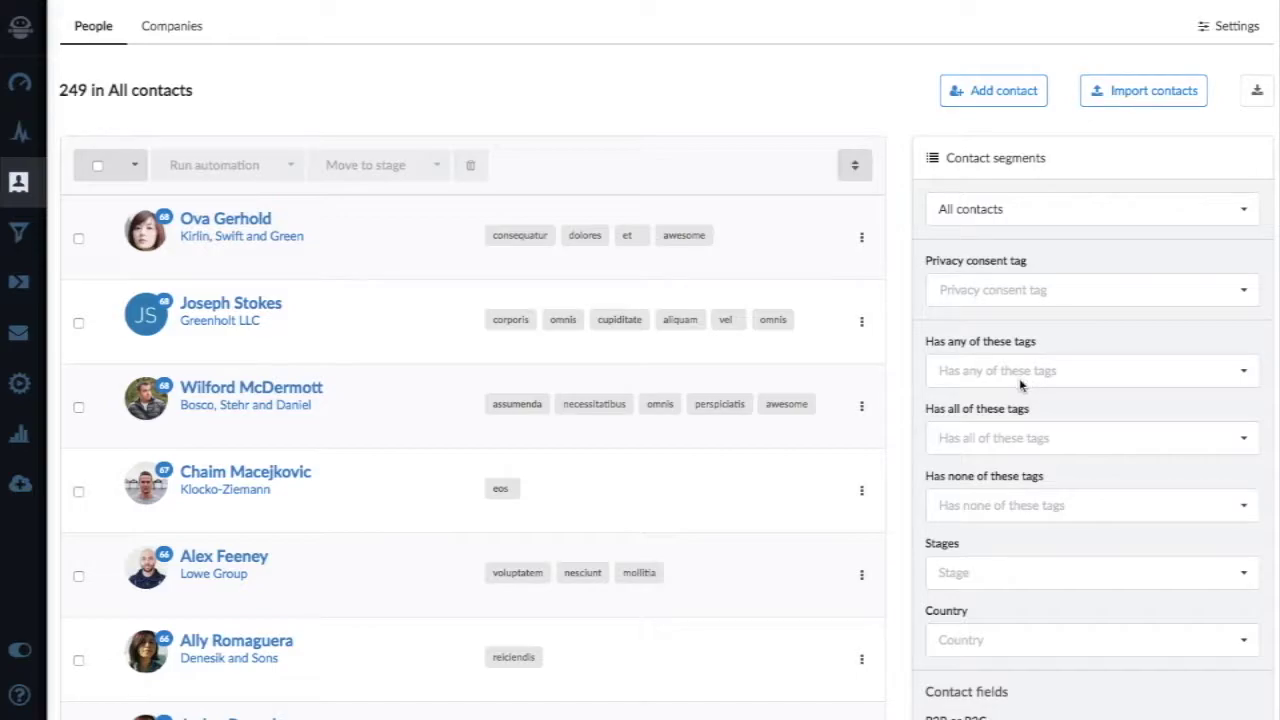
left_click(1020, 370)
left_click(1022, 376)
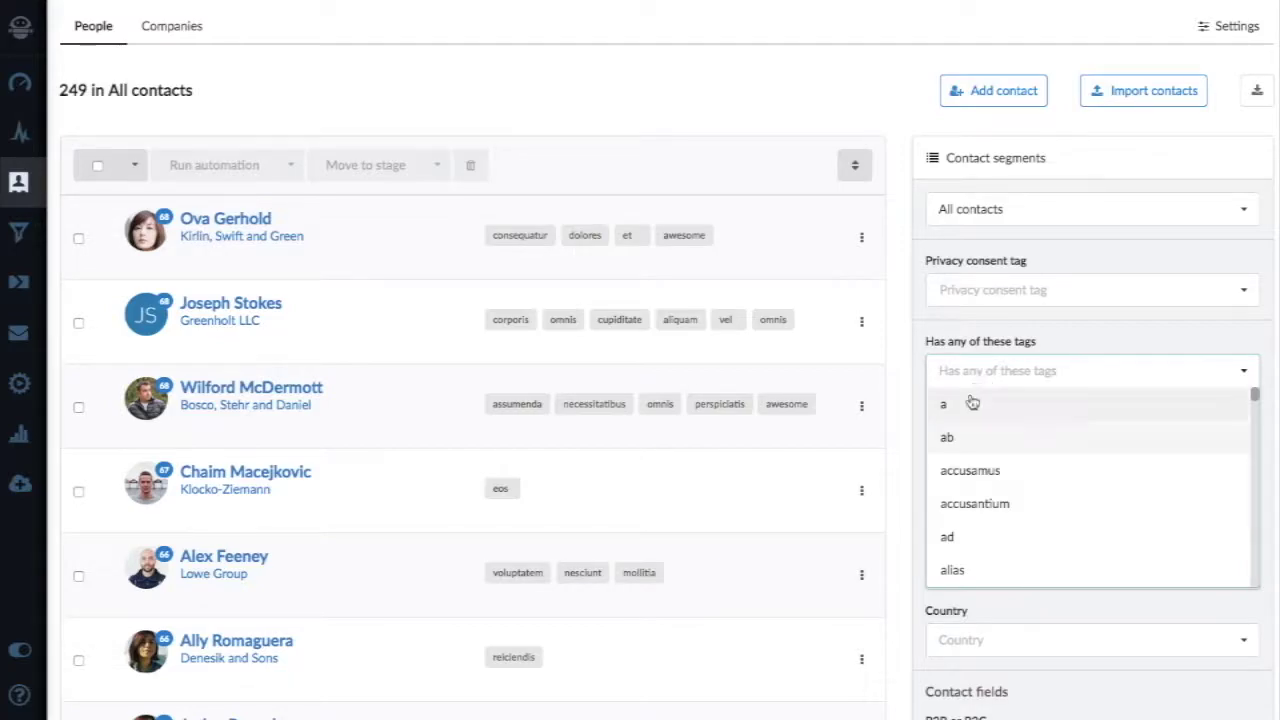
scroll(1009, 531, "down", 8)
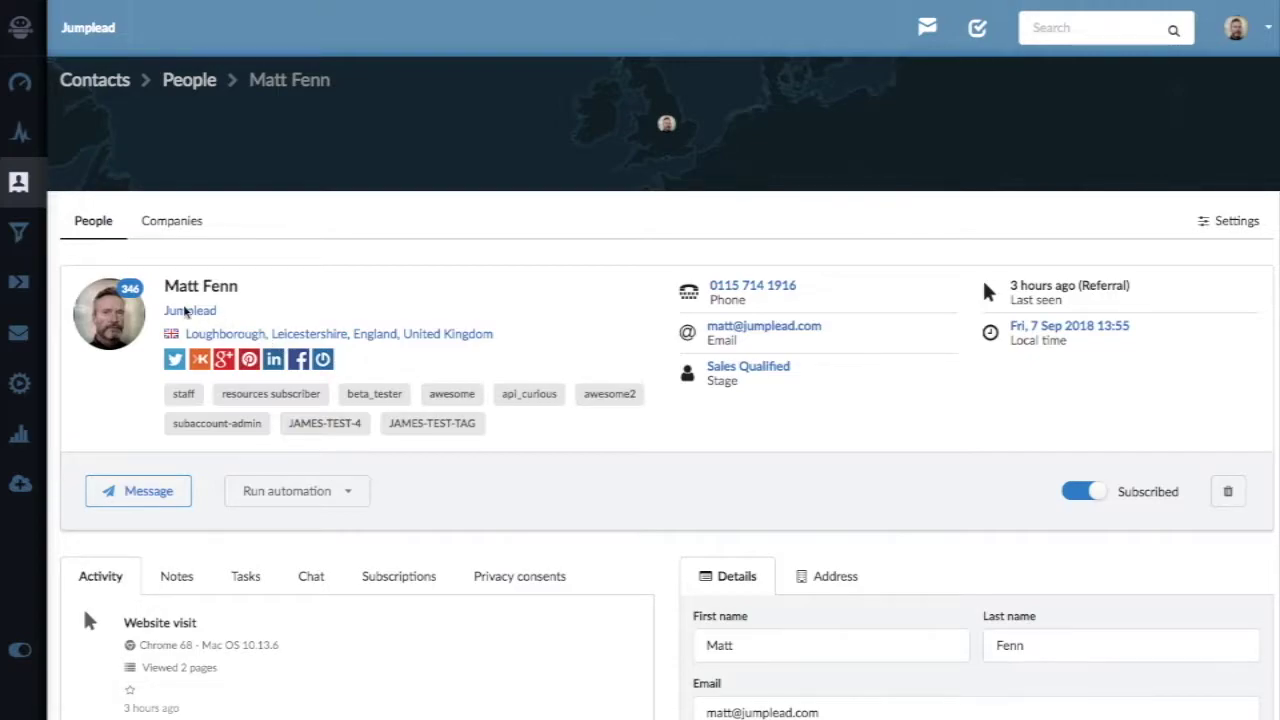
scroll(306, 436, "down", 5)
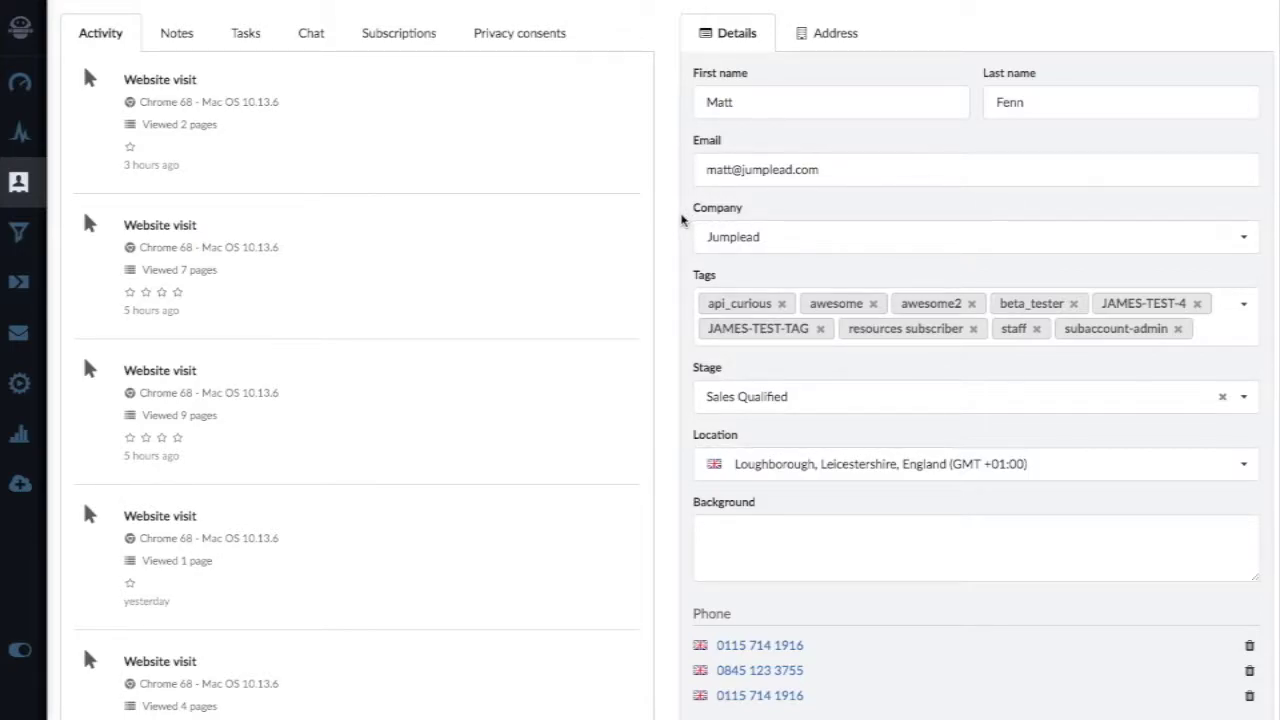
scroll(681, 219, "down", 7)
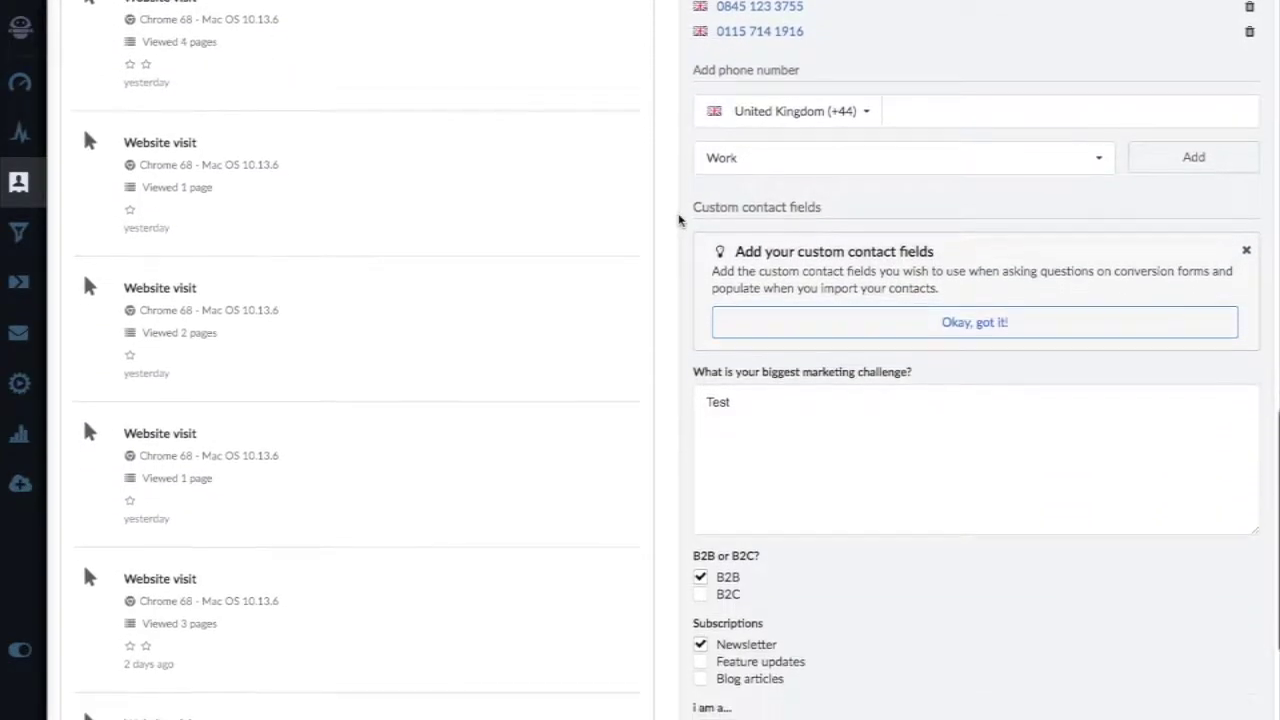
scroll(679, 219, "down", 2)
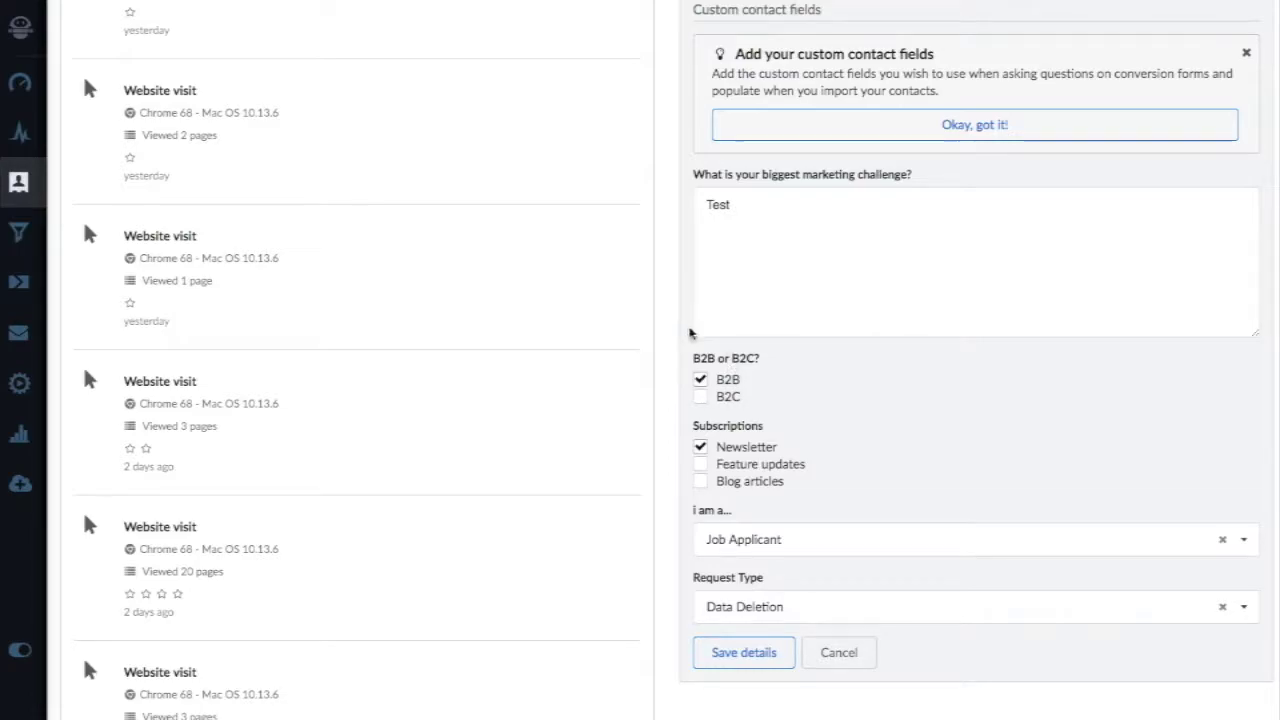
scroll(690, 333, "up", 10)
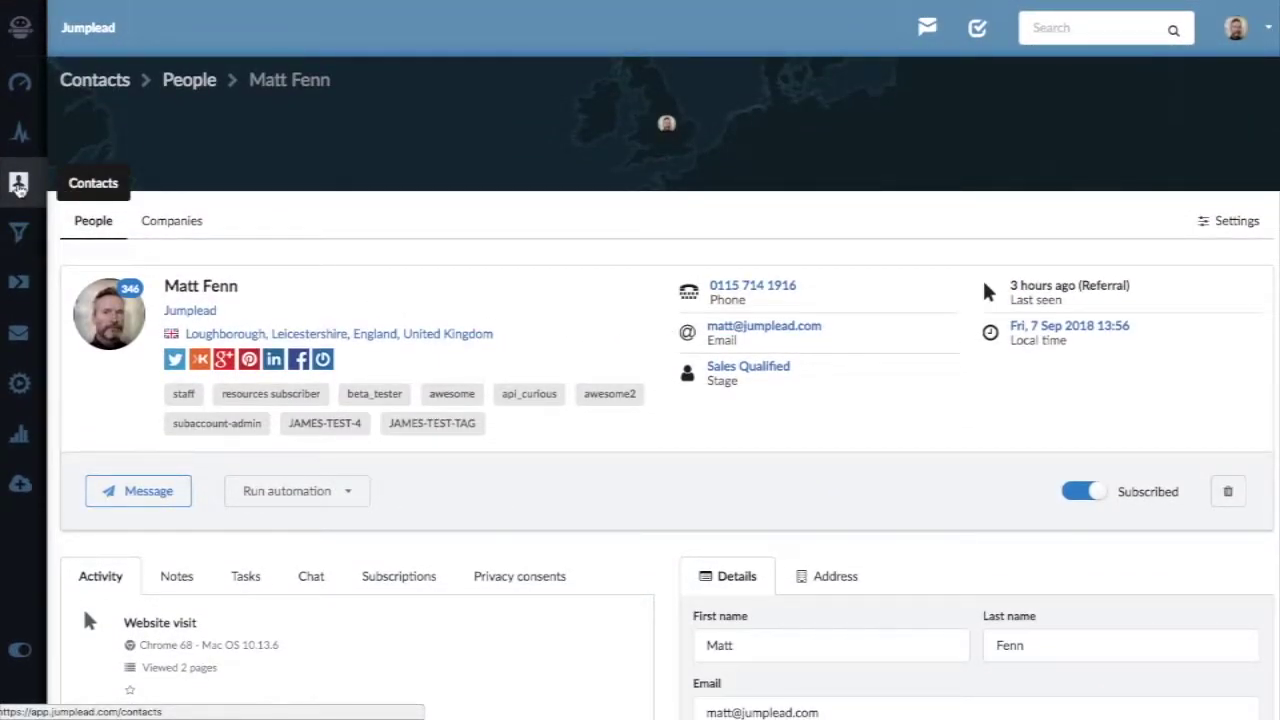
left_click(1232, 221)
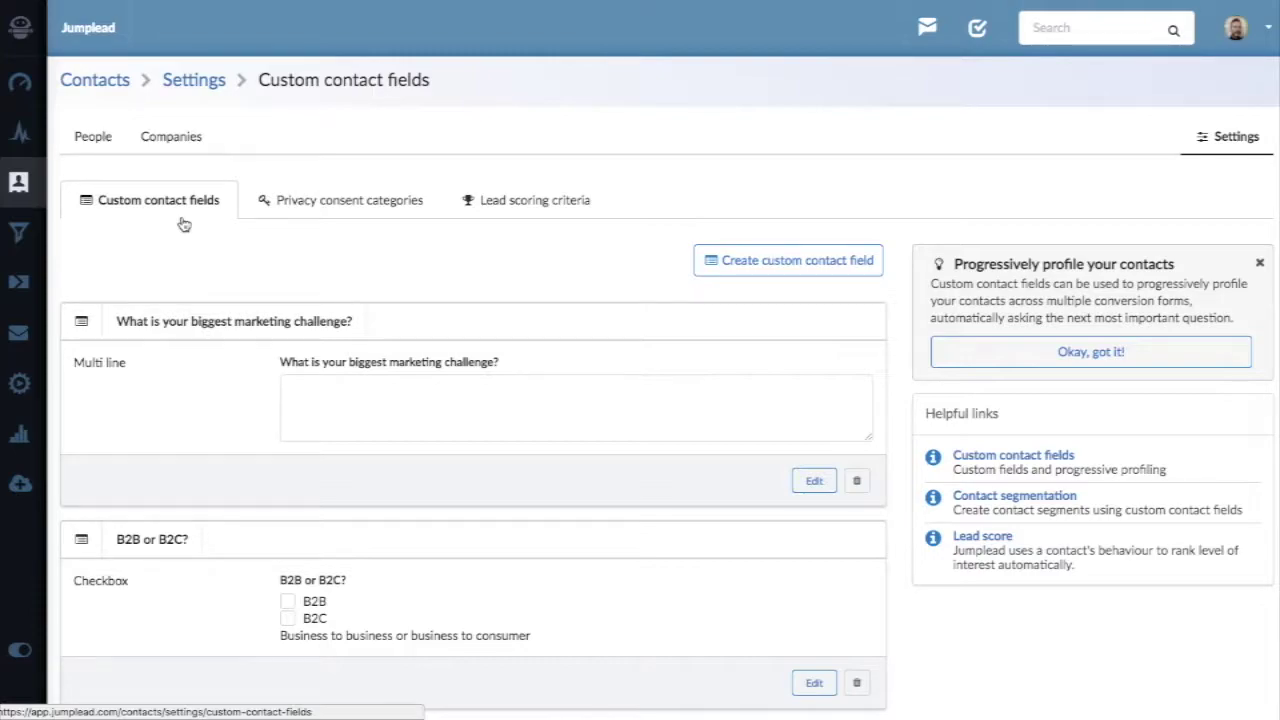
scroll(205, 251, "down", 3)
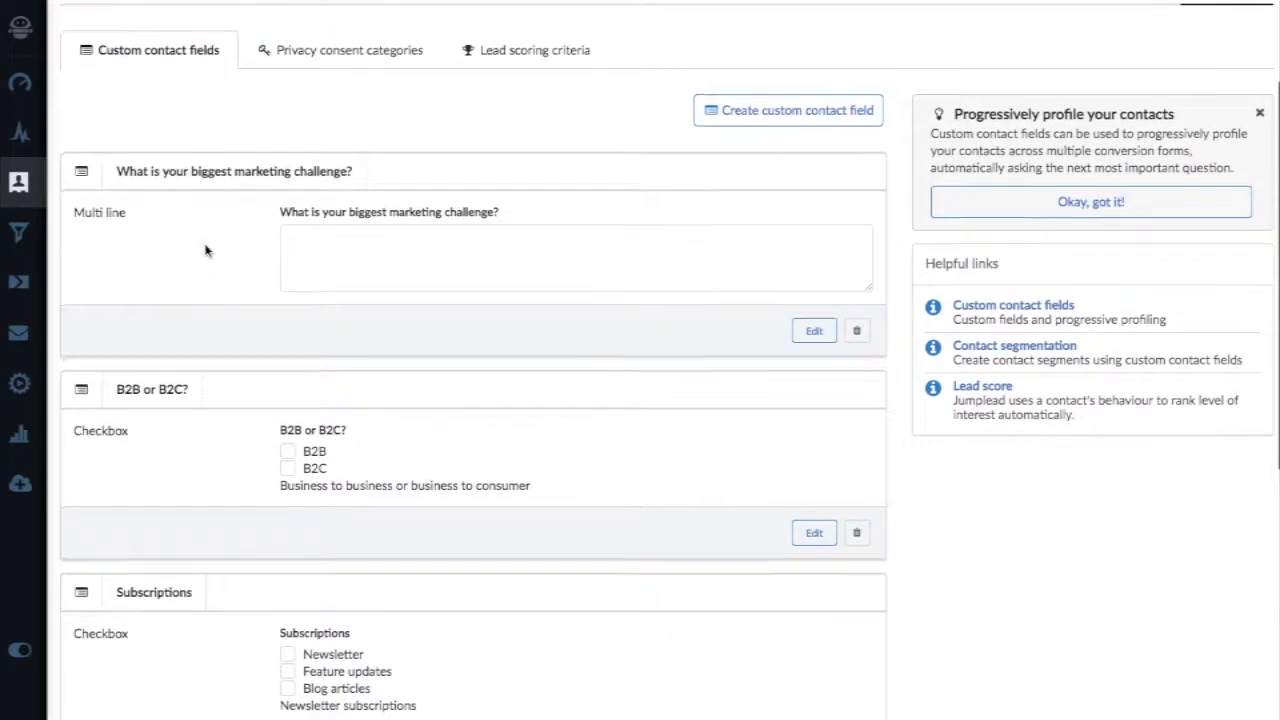
scroll(205, 251, "down", 9)
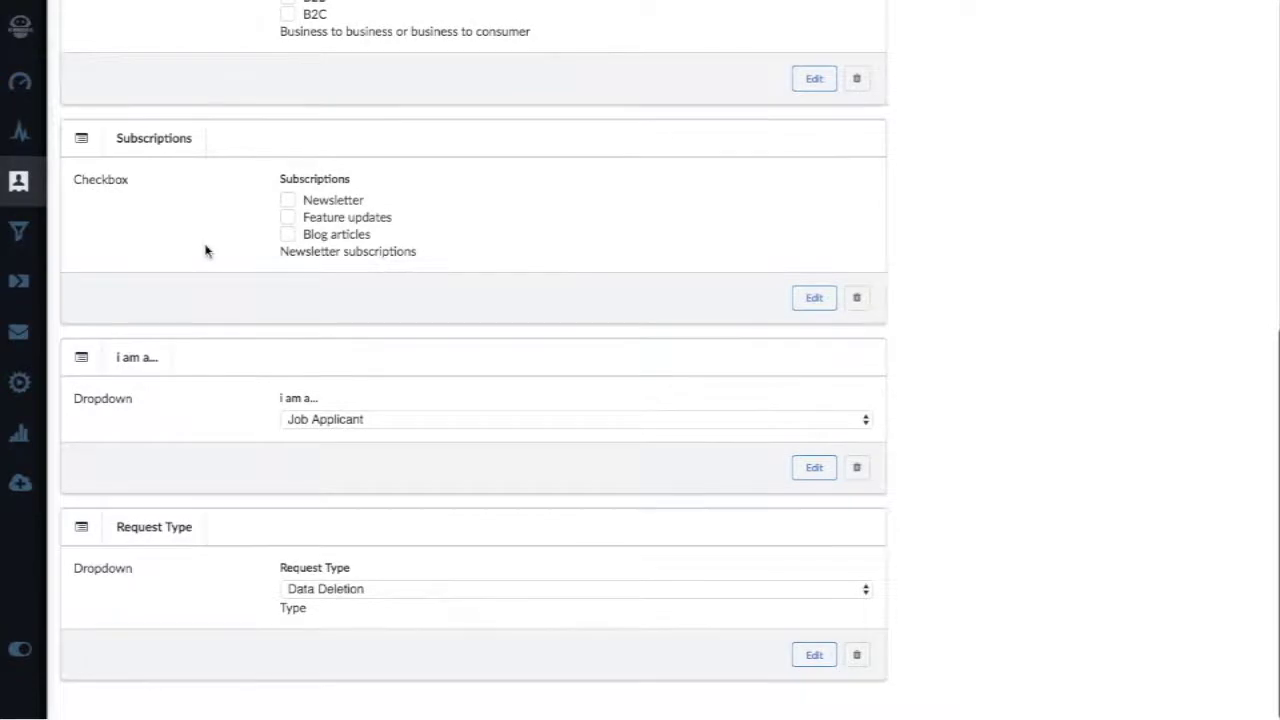
scroll(205, 251, "up", 12)
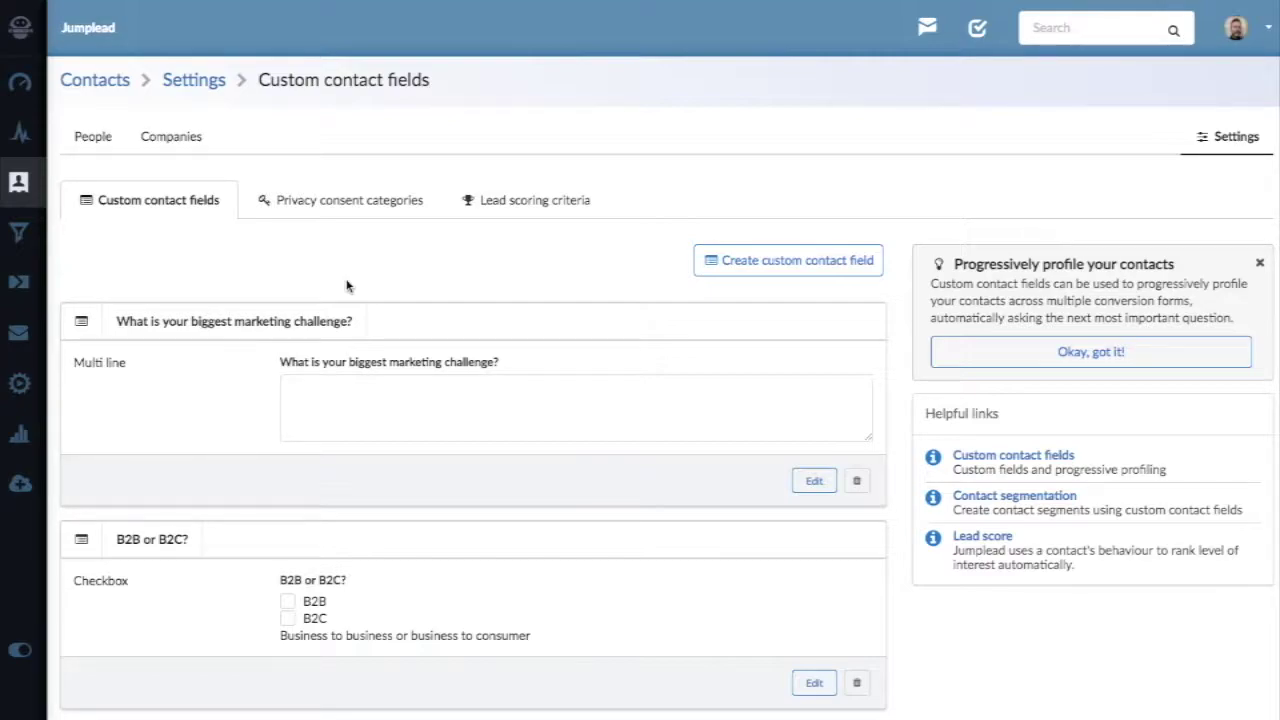
Step: Open the Lead scoring criteria tab
left_click(520, 208)
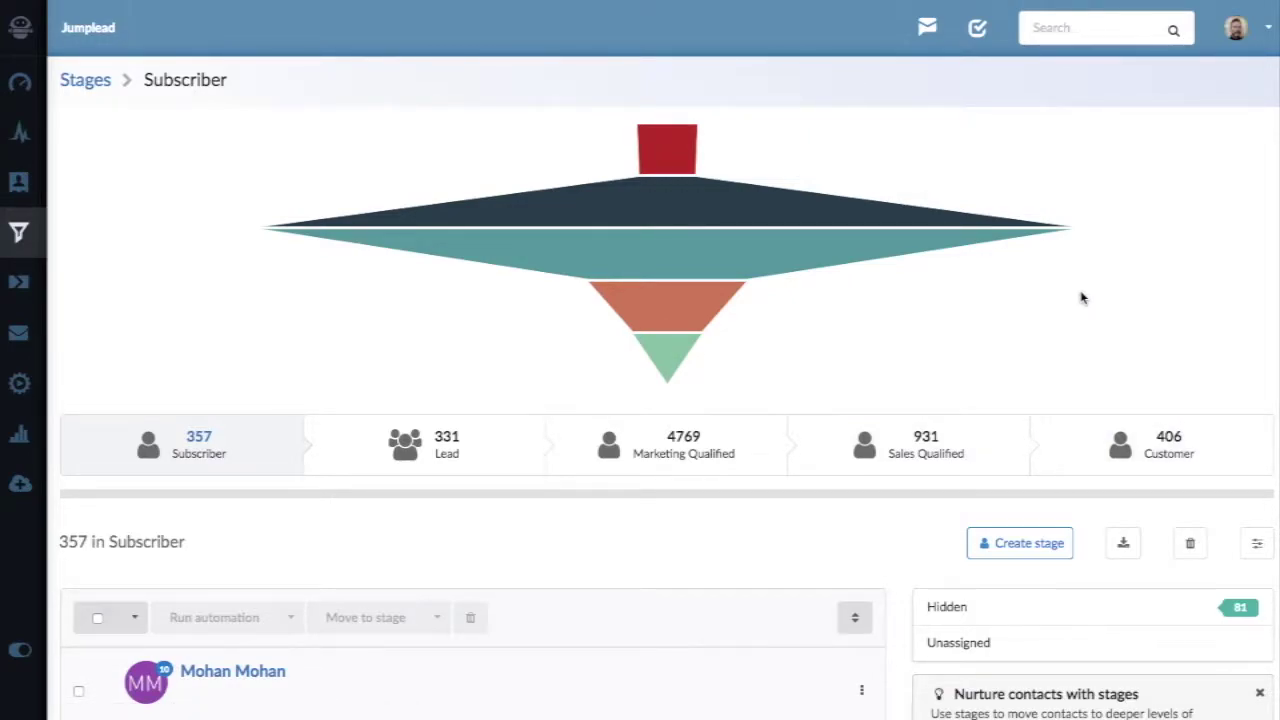
Step: Go to Conversions and review each conversion flow's visitors, submissions and conversion rate
left_click(19, 282)
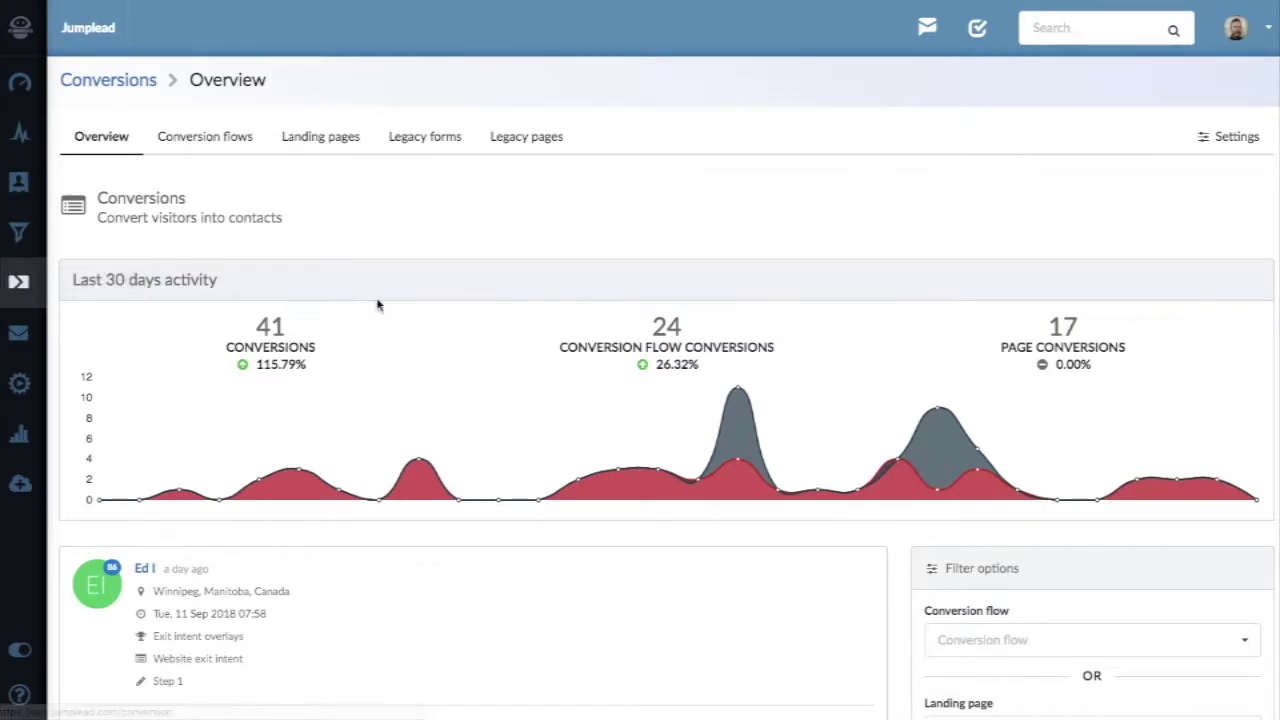
scroll(502, 315, "down", 3)
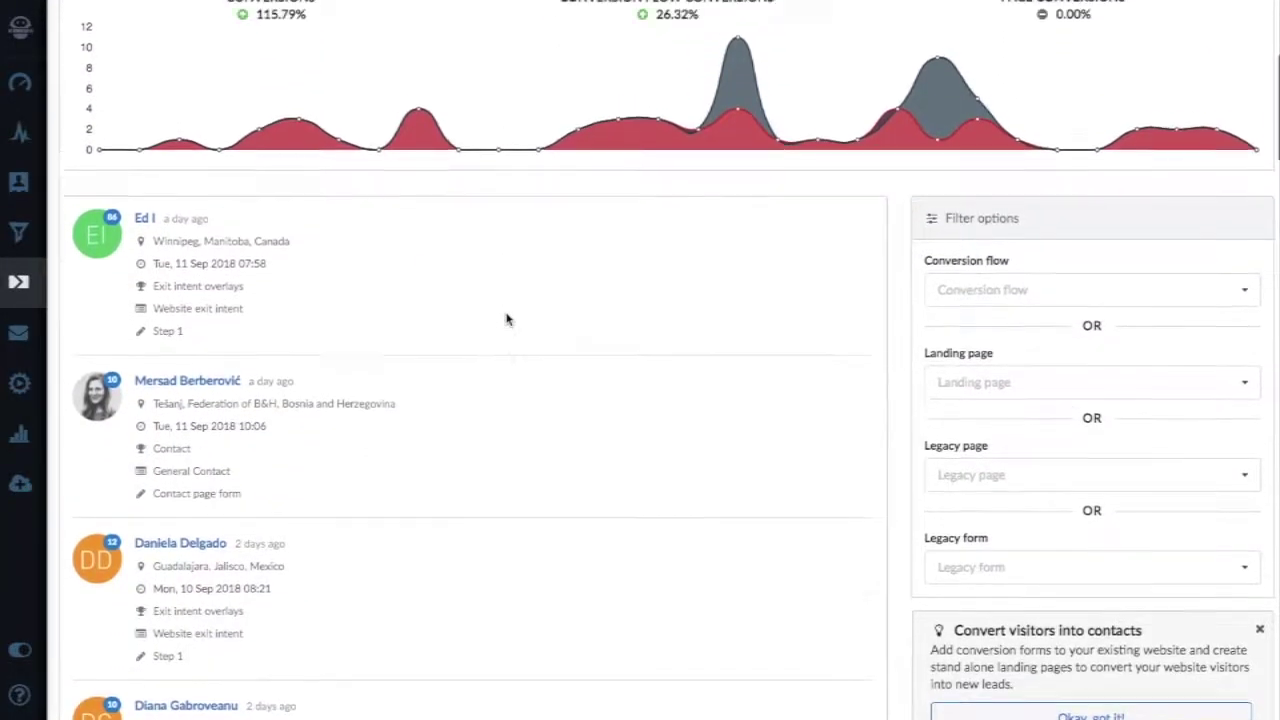
scroll(506, 319, "up", 3)
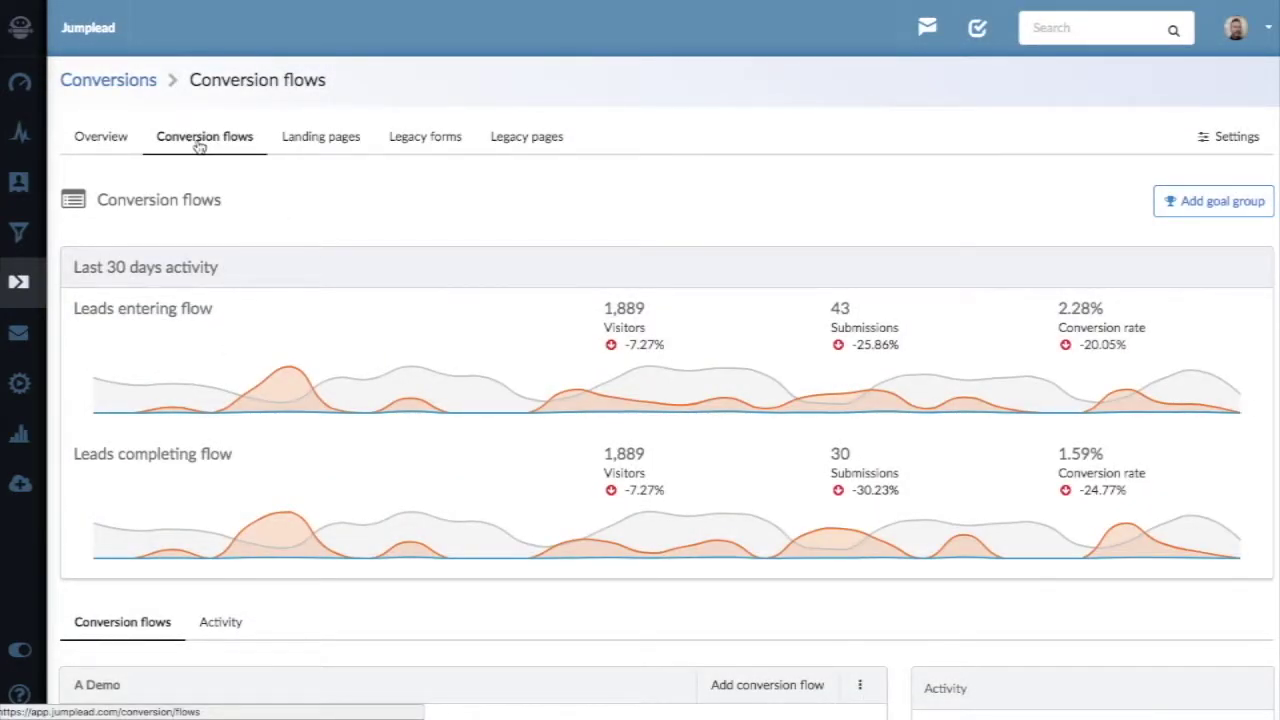
scroll(406, 354, "down", 3)
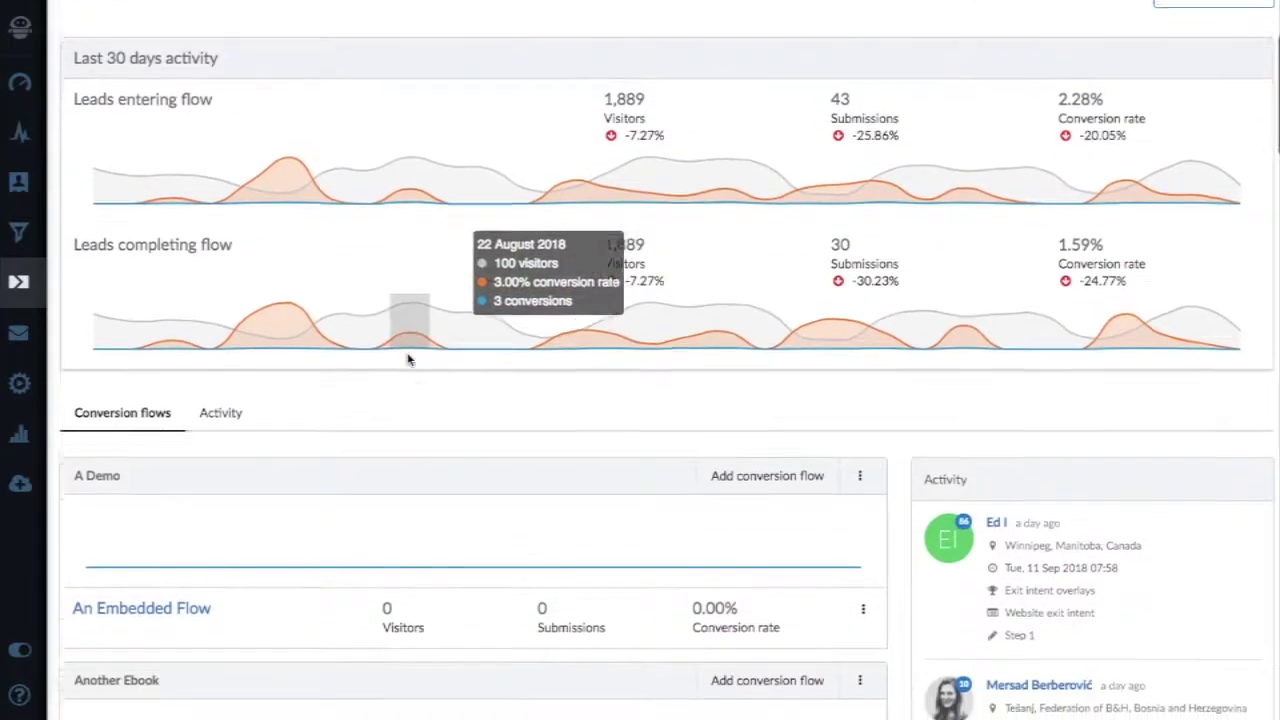
scroll(407, 358, "down", 4)
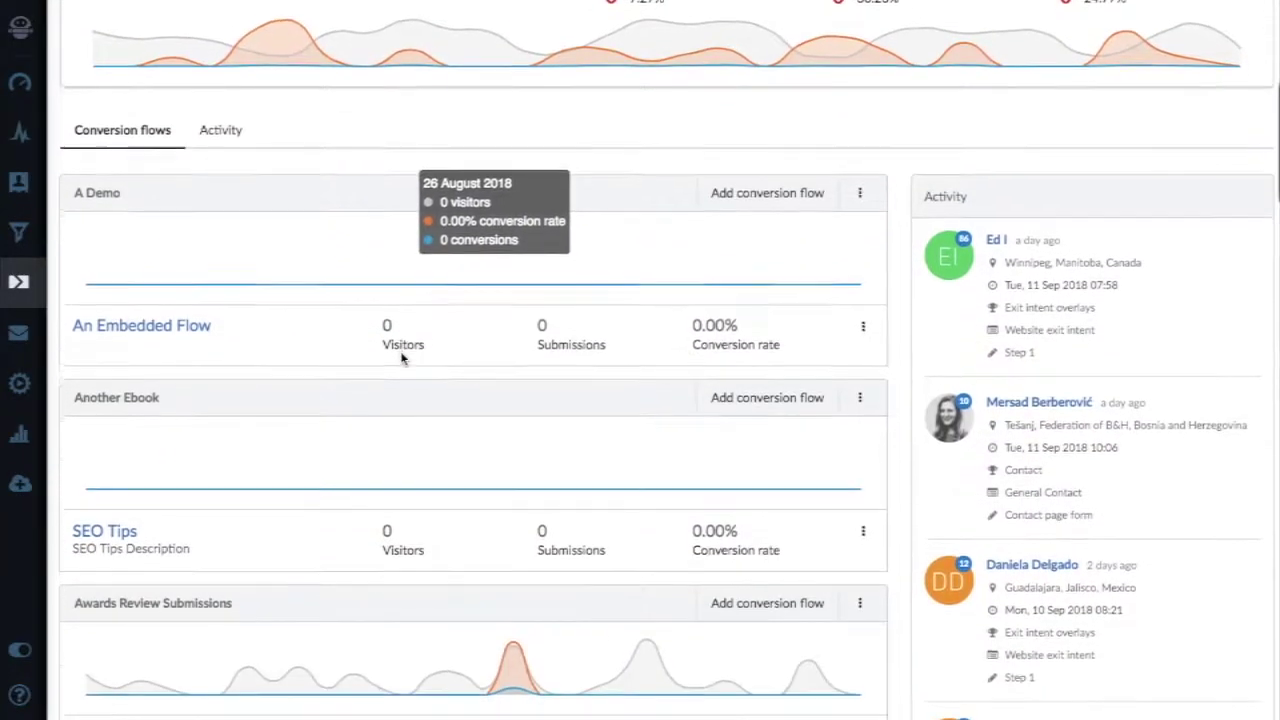
scroll(402, 358, "down", 3)
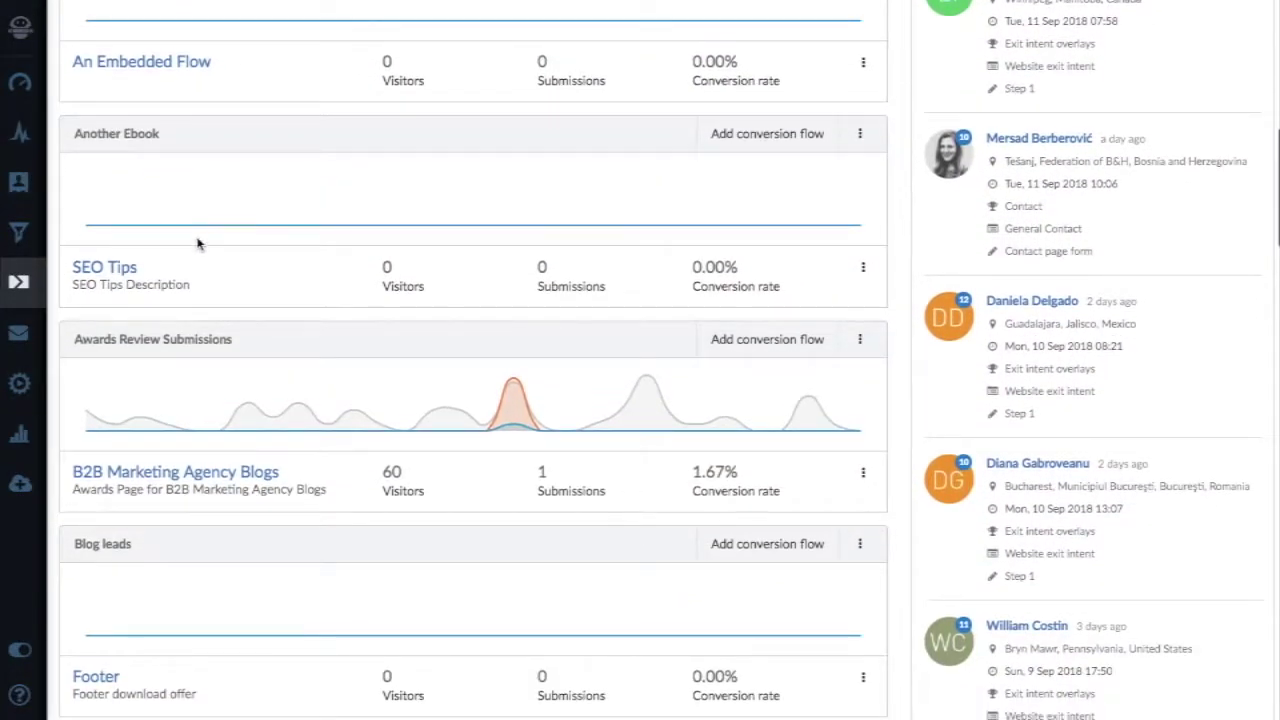
Step: Open the SEO Tips flow's Step one and switch to its Automation settings
left_click(105, 268)
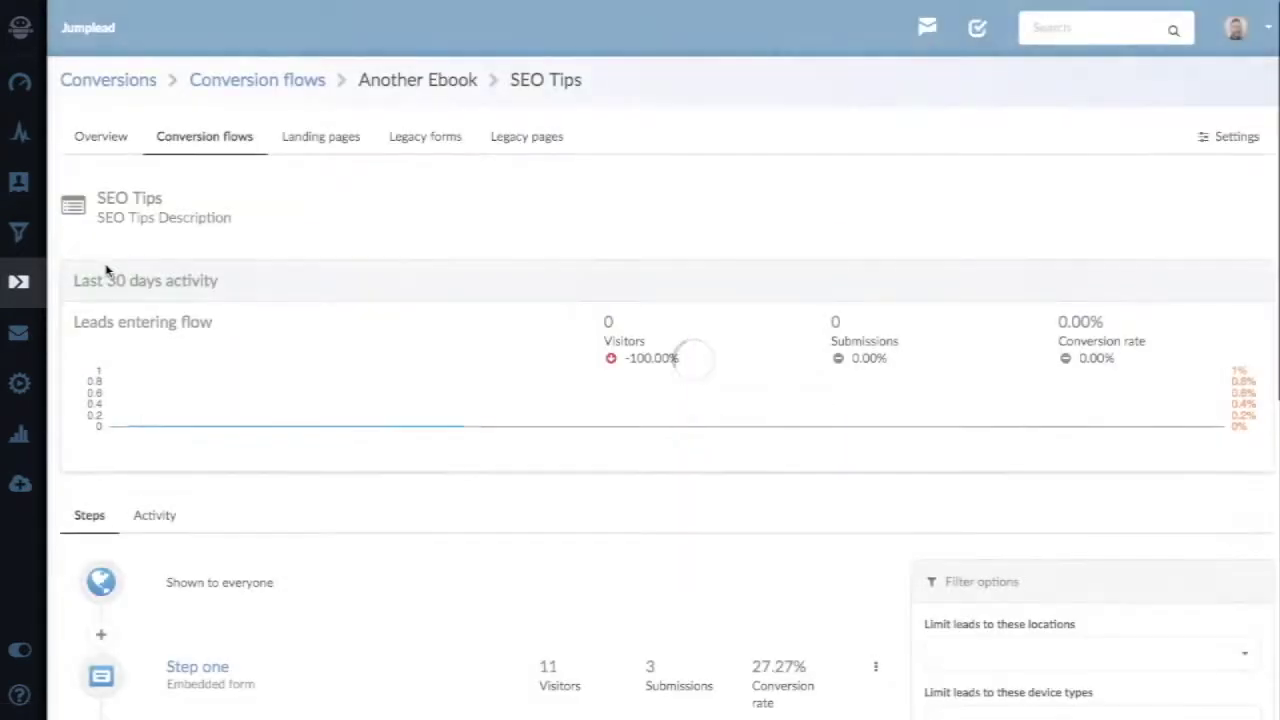
scroll(565, 479, "down", 1)
scroll(565, 479, "down", 1)
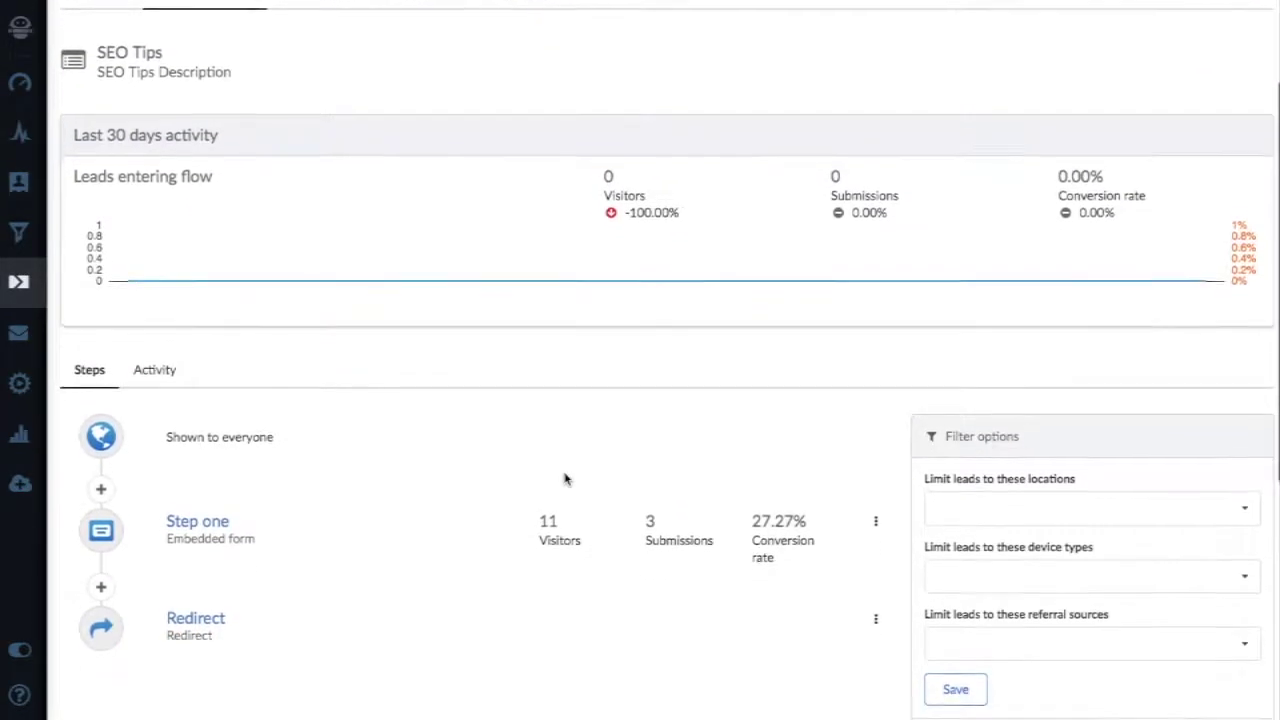
left_click(207, 502)
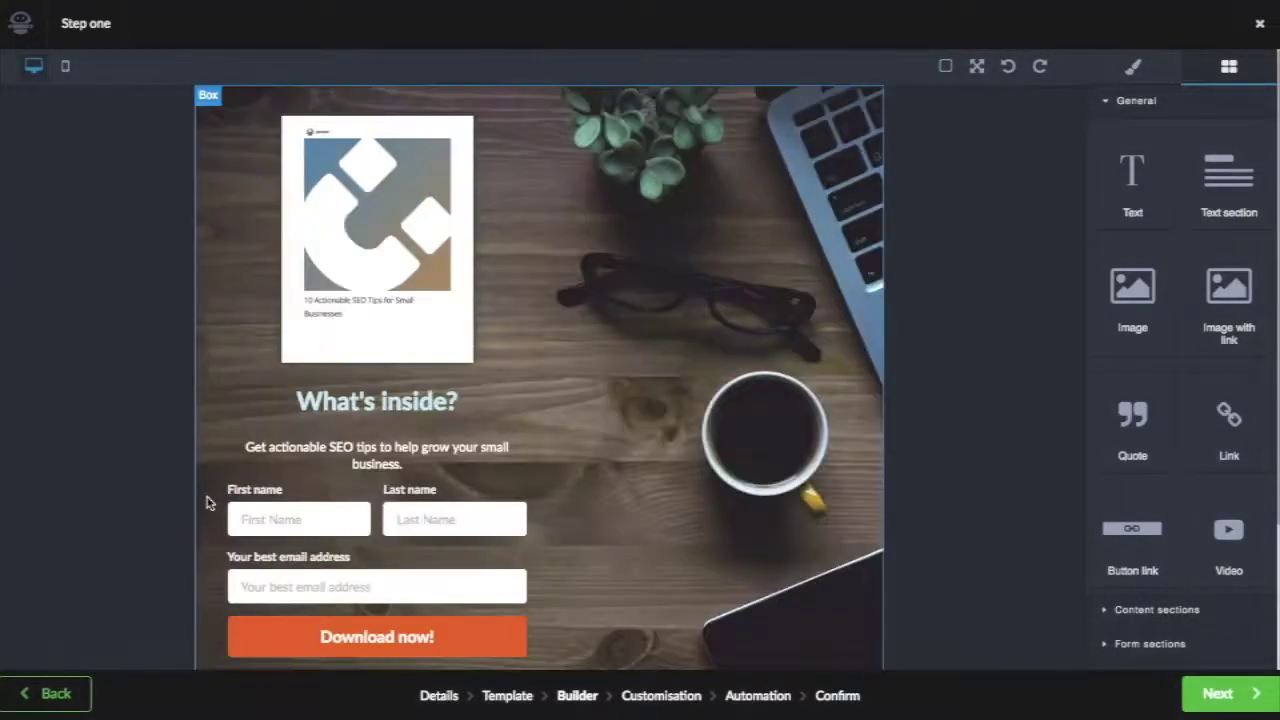
scroll(585, 477, "down", 1)
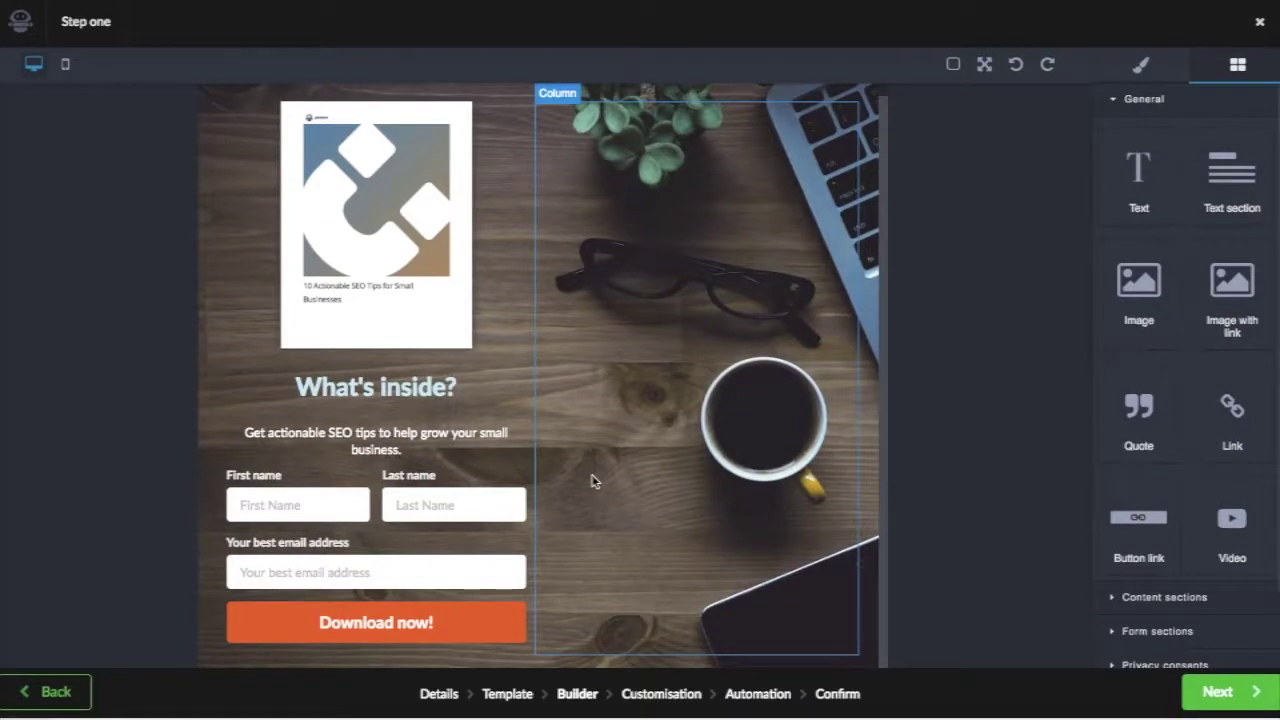
left_click(765, 699)
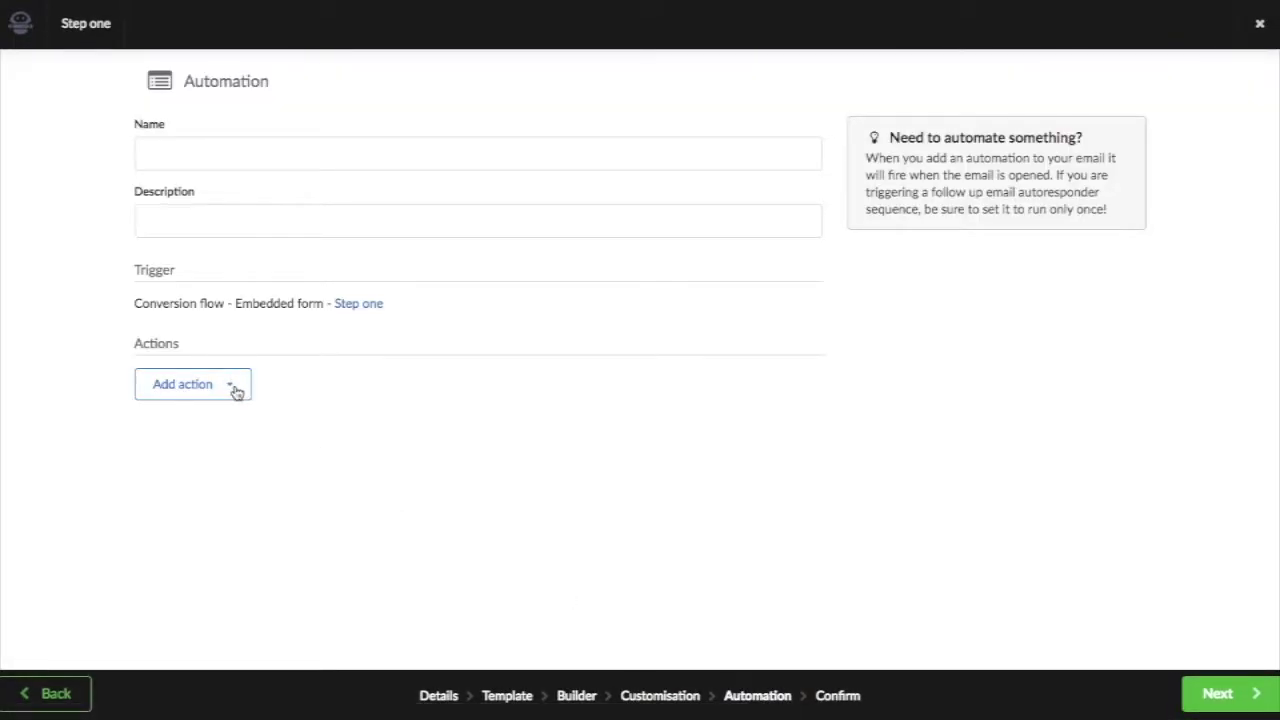
Step: Browse the available automation actions, then open the My page landing page
left_click(234, 388)
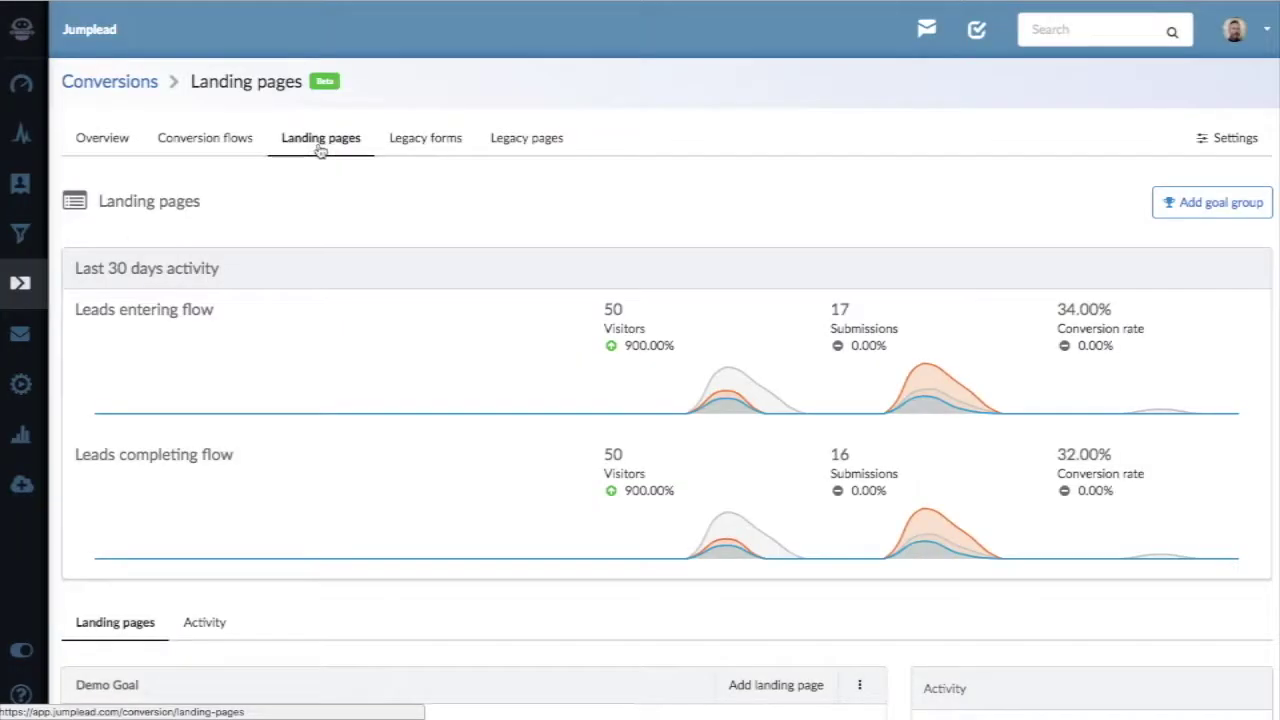
scroll(360, 251, "down", 5)
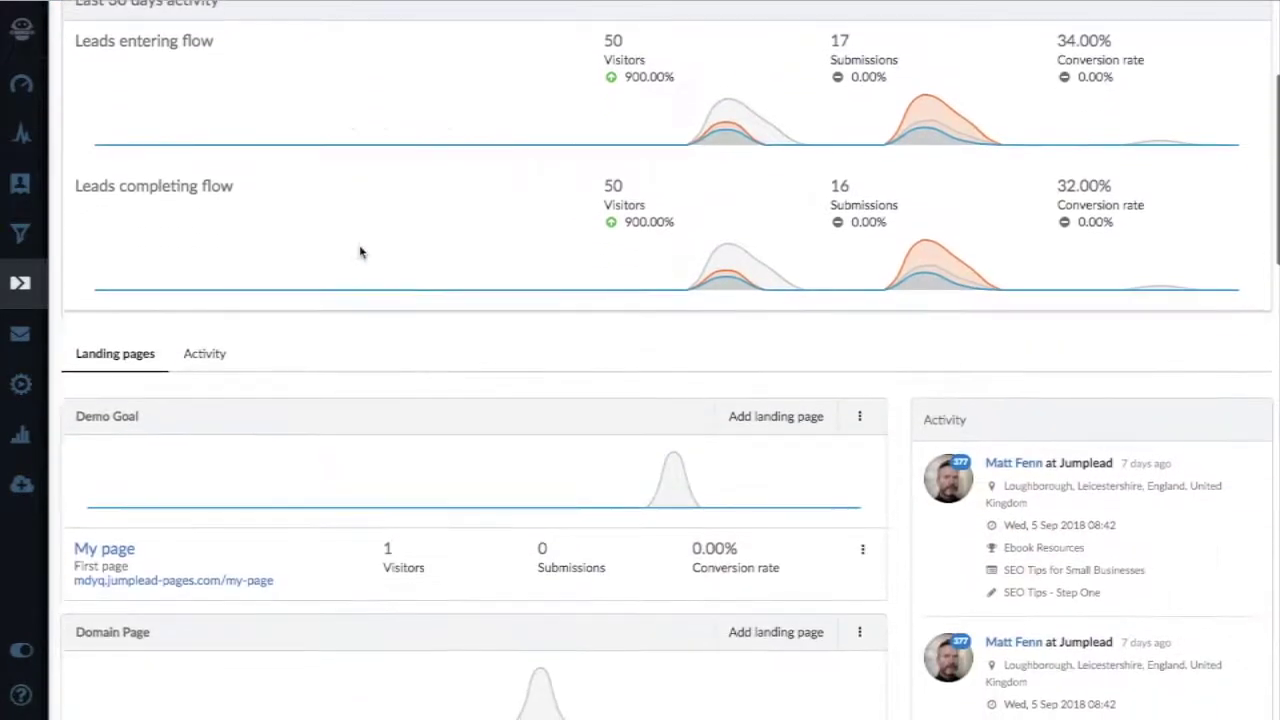
left_click(110, 378)
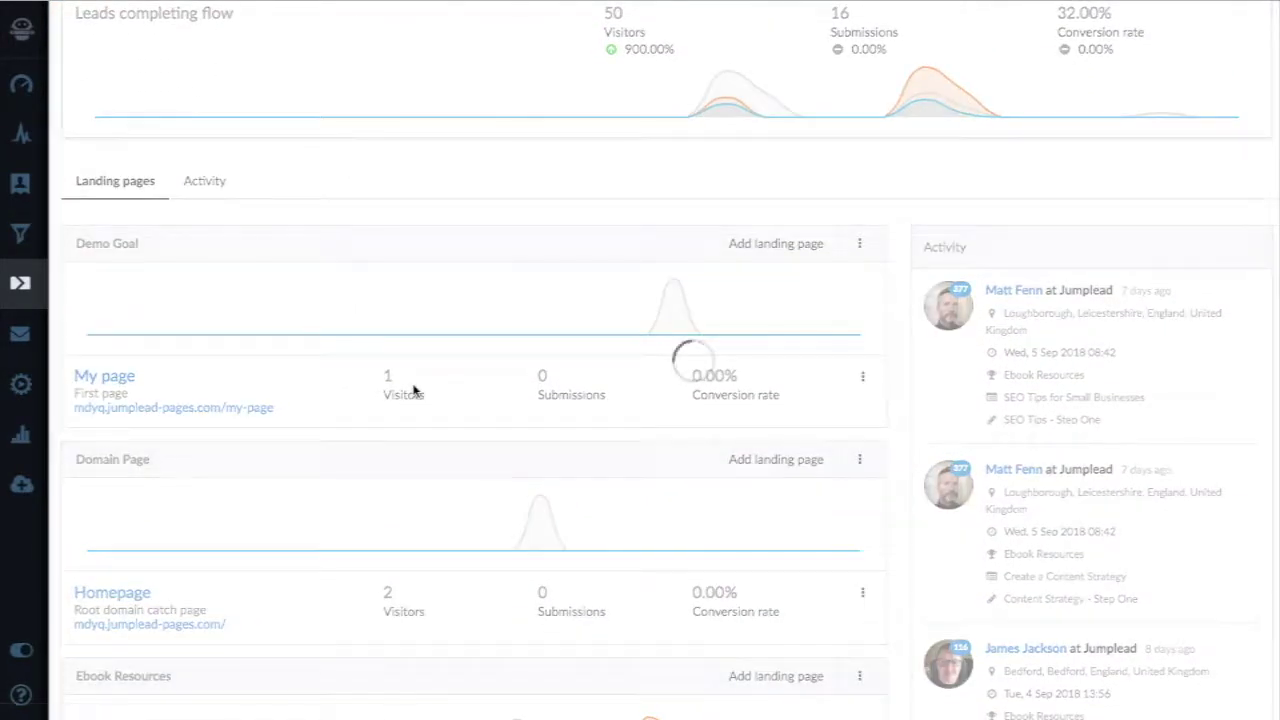
scroll(437, 400, "down", 1)
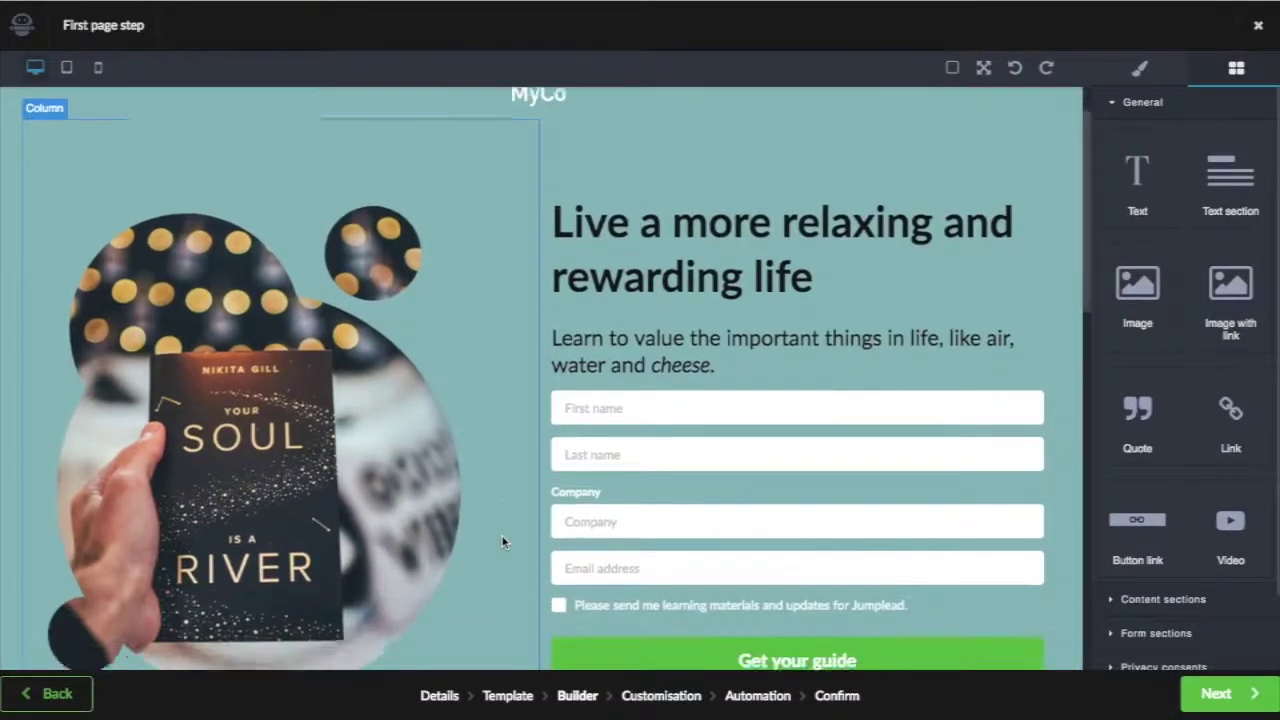
scroll(506, 547, "down", 4)
scroll(505, 546, "up", 5)
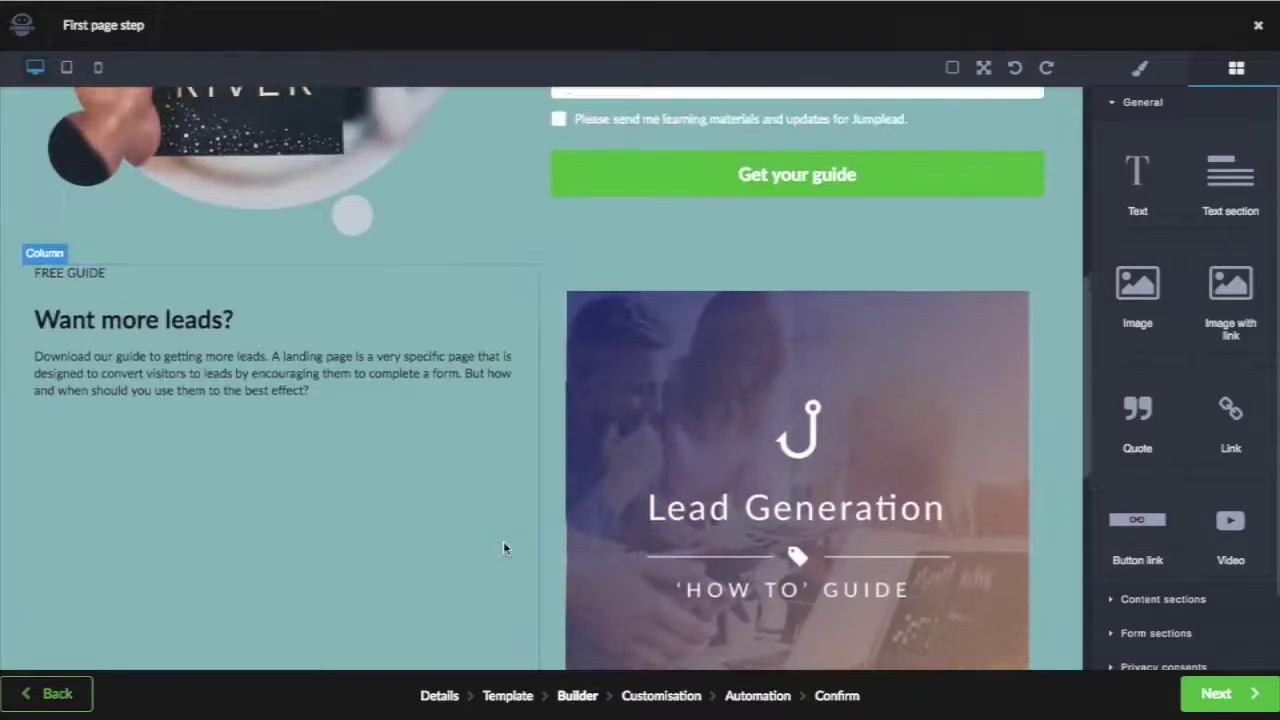
Step: Delete the row holding the 'Want more leads?' section
left_click(508, 543)
left_click(505, 366)
left_click(1010, 362)
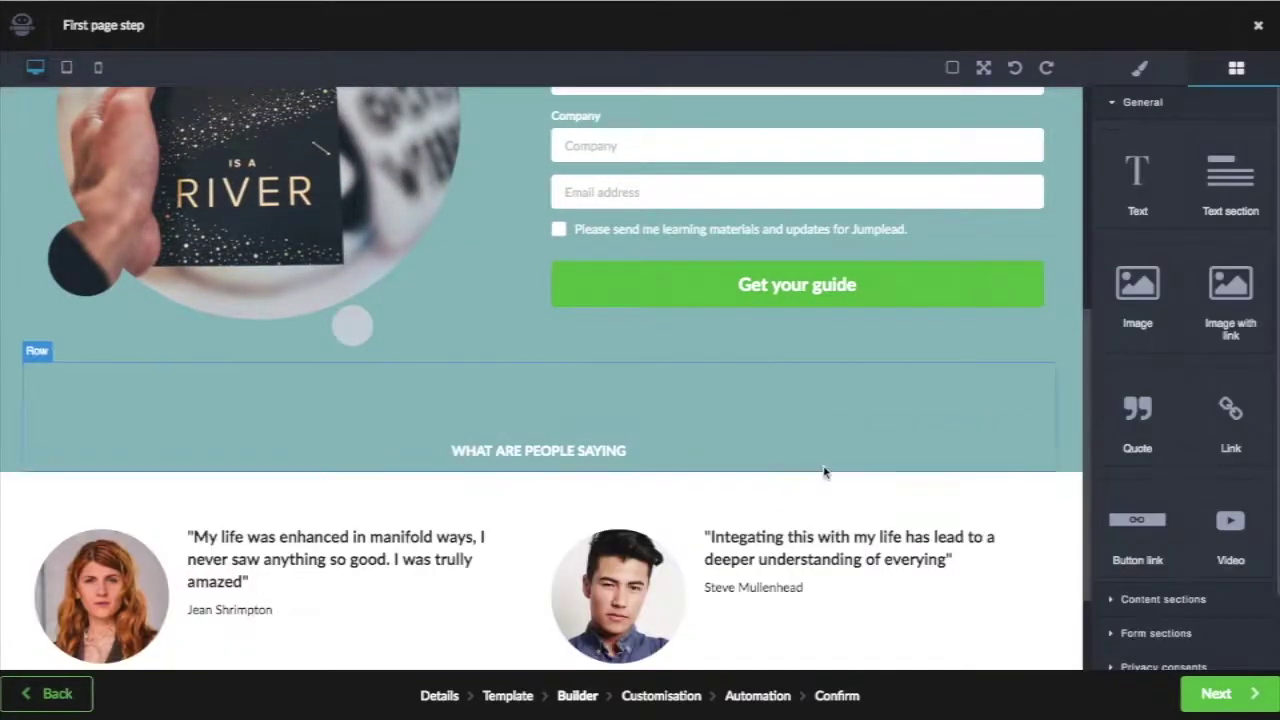
scroll(829, 471, "up", 4)
Step: View the page's automation actions, then close the editor without saving
left_click(763, 696)
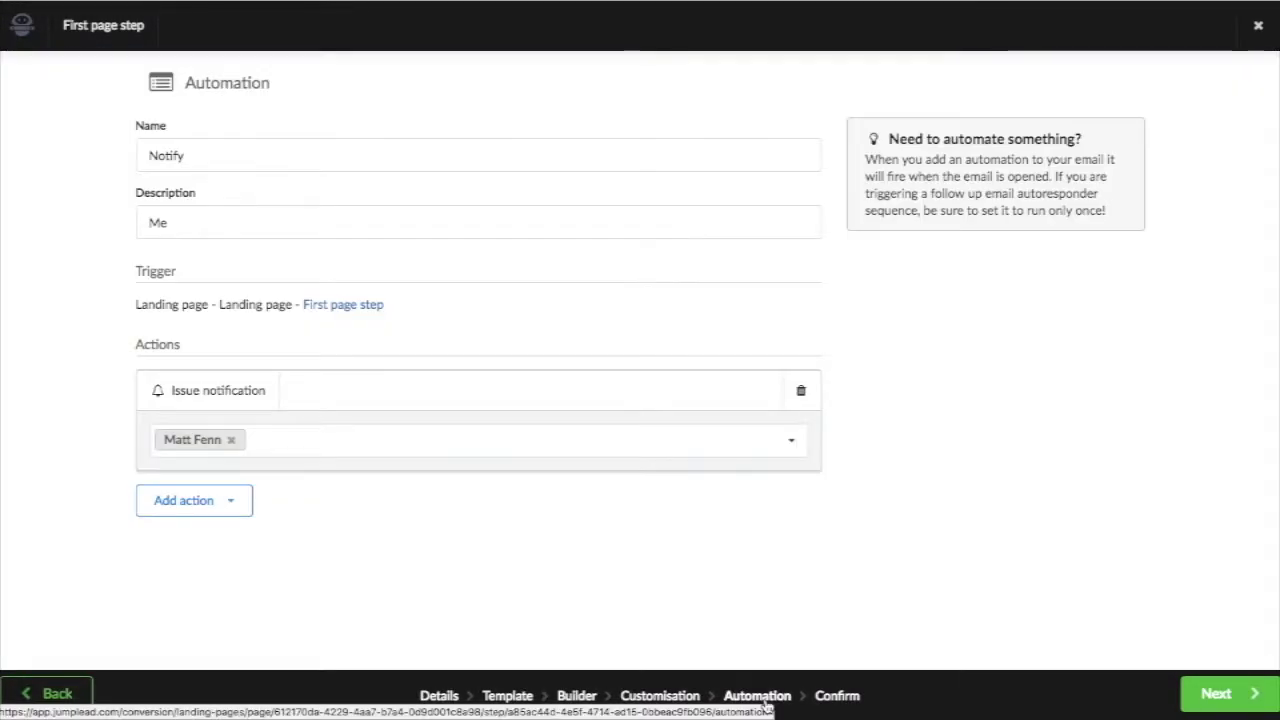
left_click(227, 511)
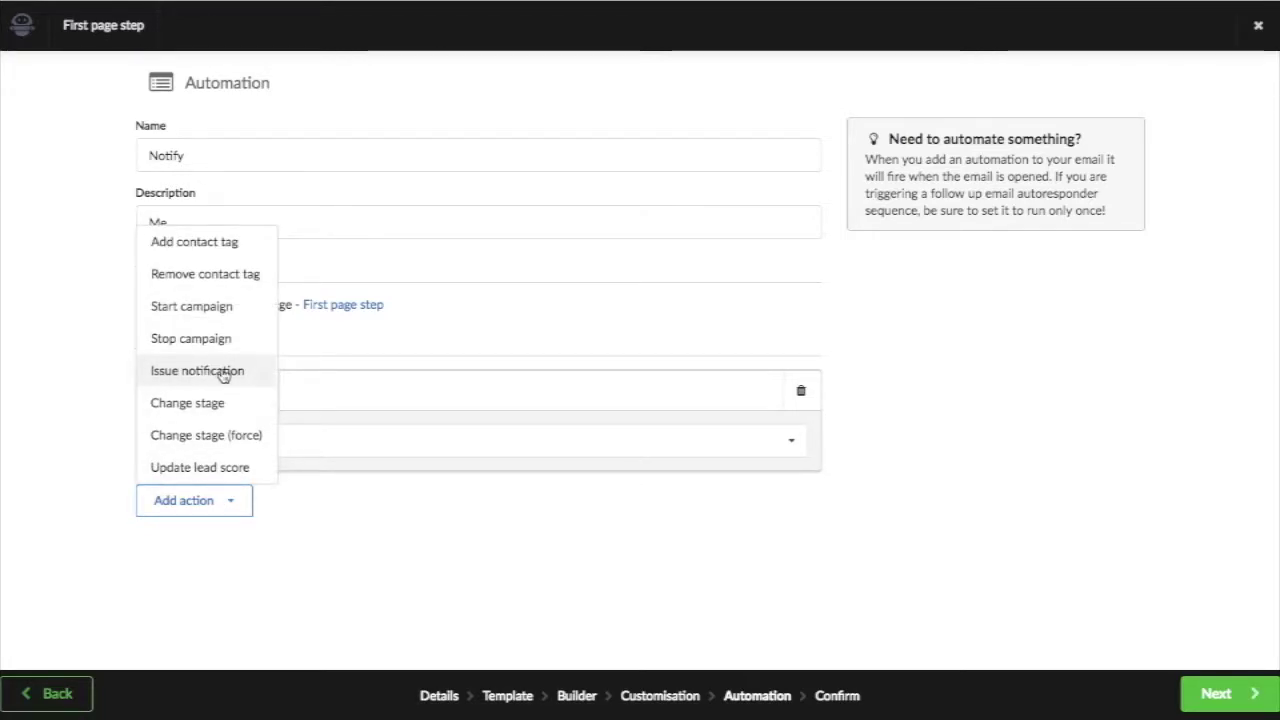
left_click(1258, 25)
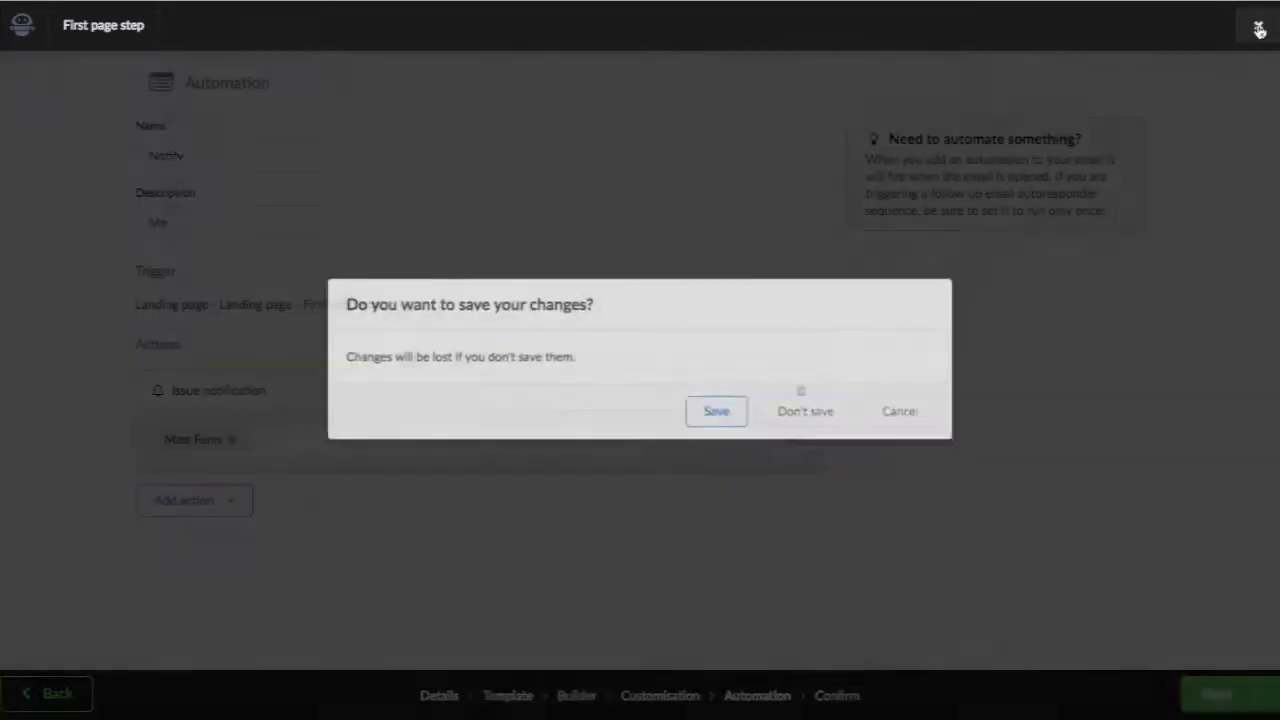
left_click(815, 413)
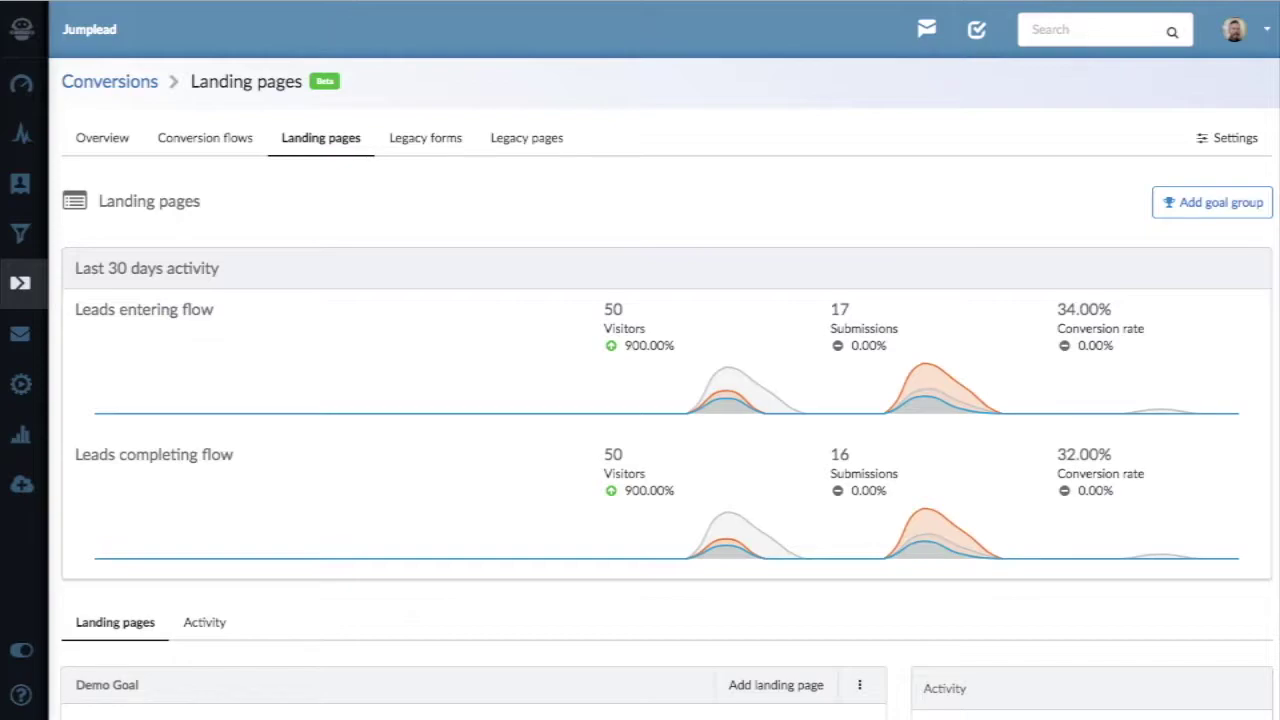
Step: Go to Campaigns and open the Autoresponders list with its delivery and open rates
left_click(17, 337)
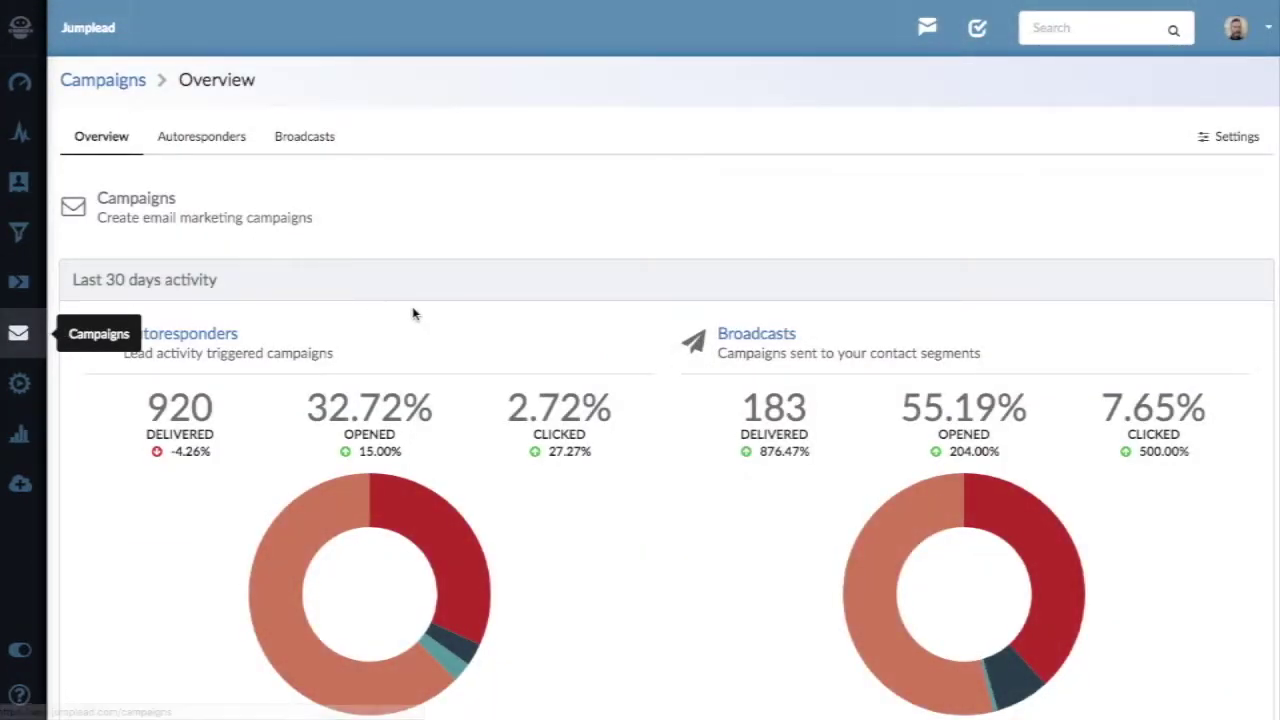
scroll(415, 313, "down", 2)
scroll(415, 313, "down", 6)
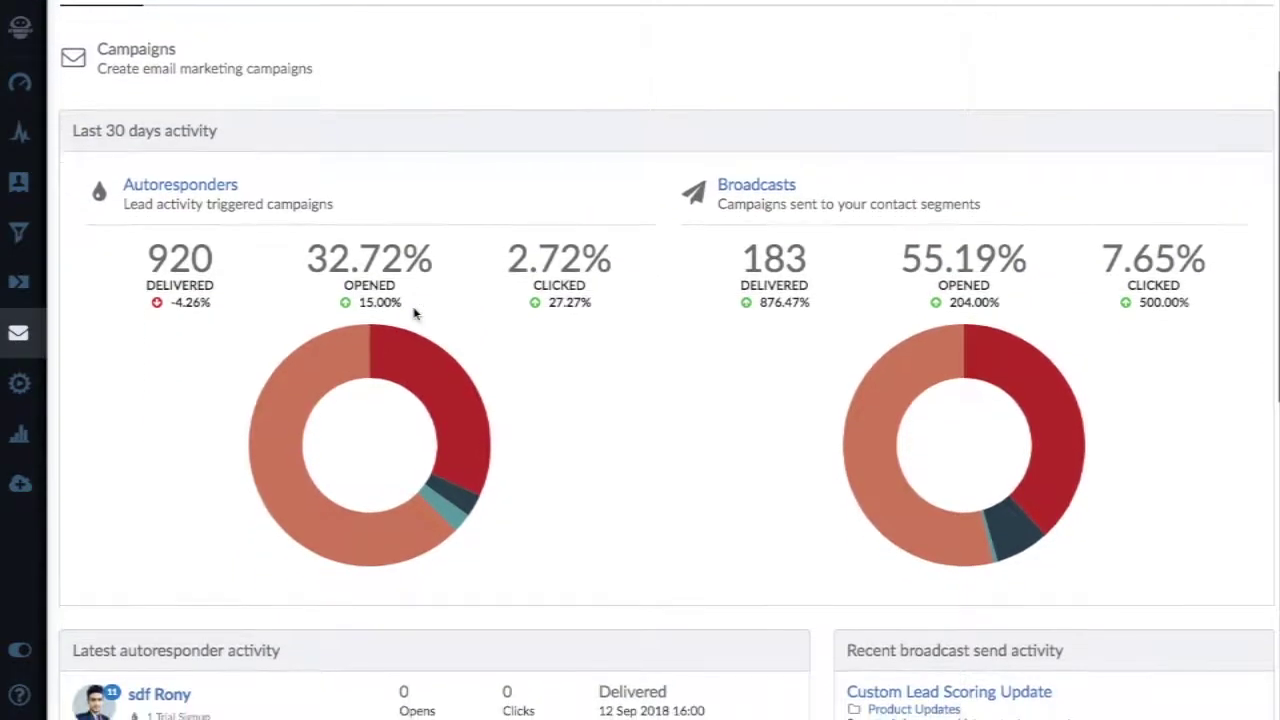
scroll(415, 313, "up", 8)
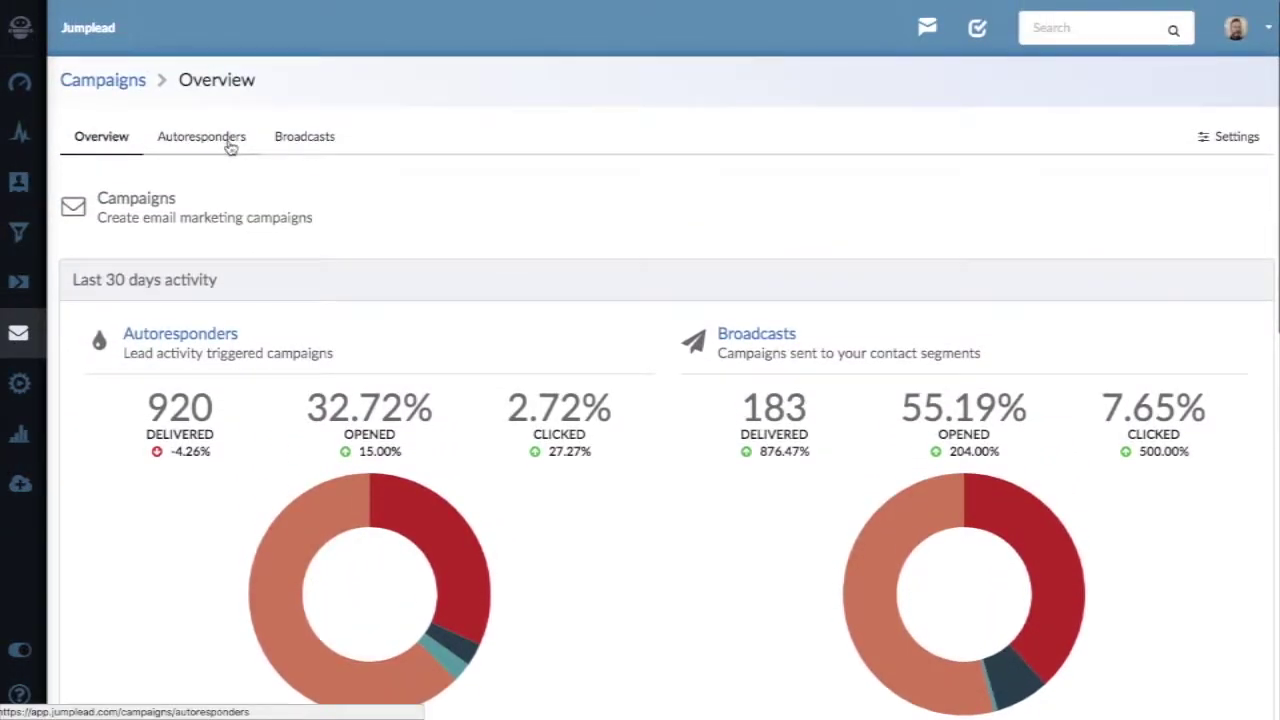
left_click(230, 140)
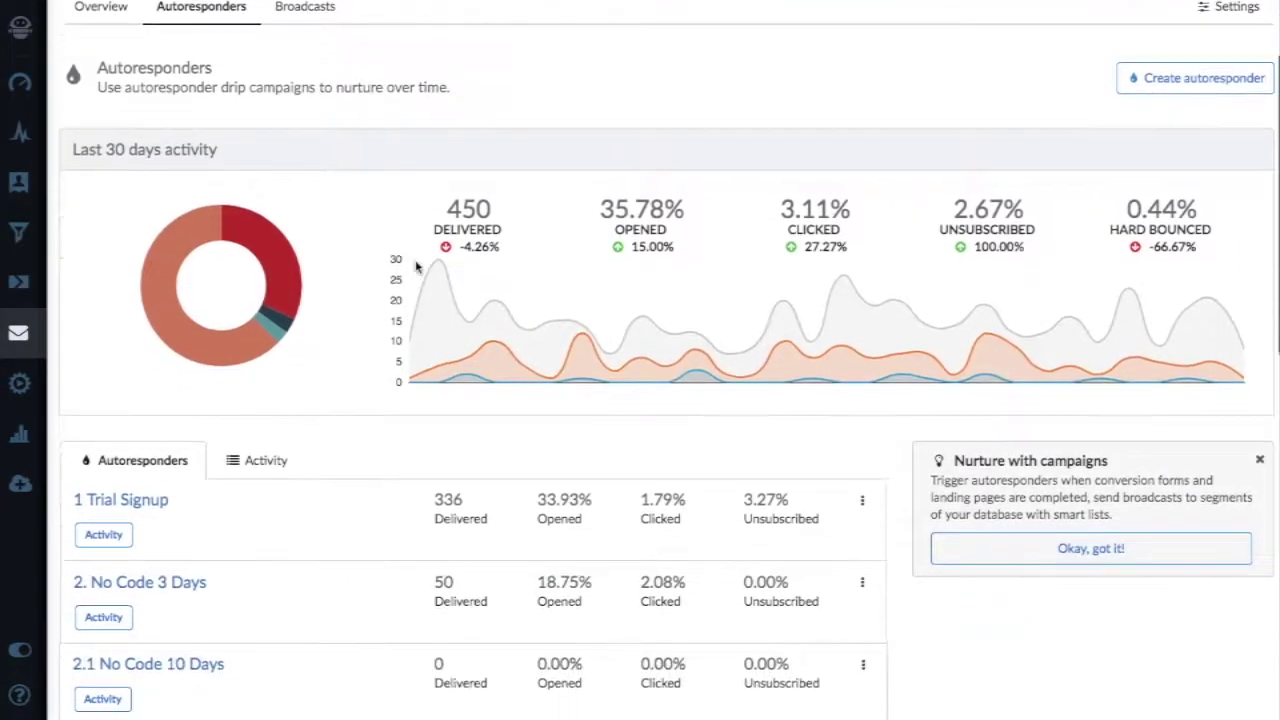
scroll(413, 268, "down", 3)
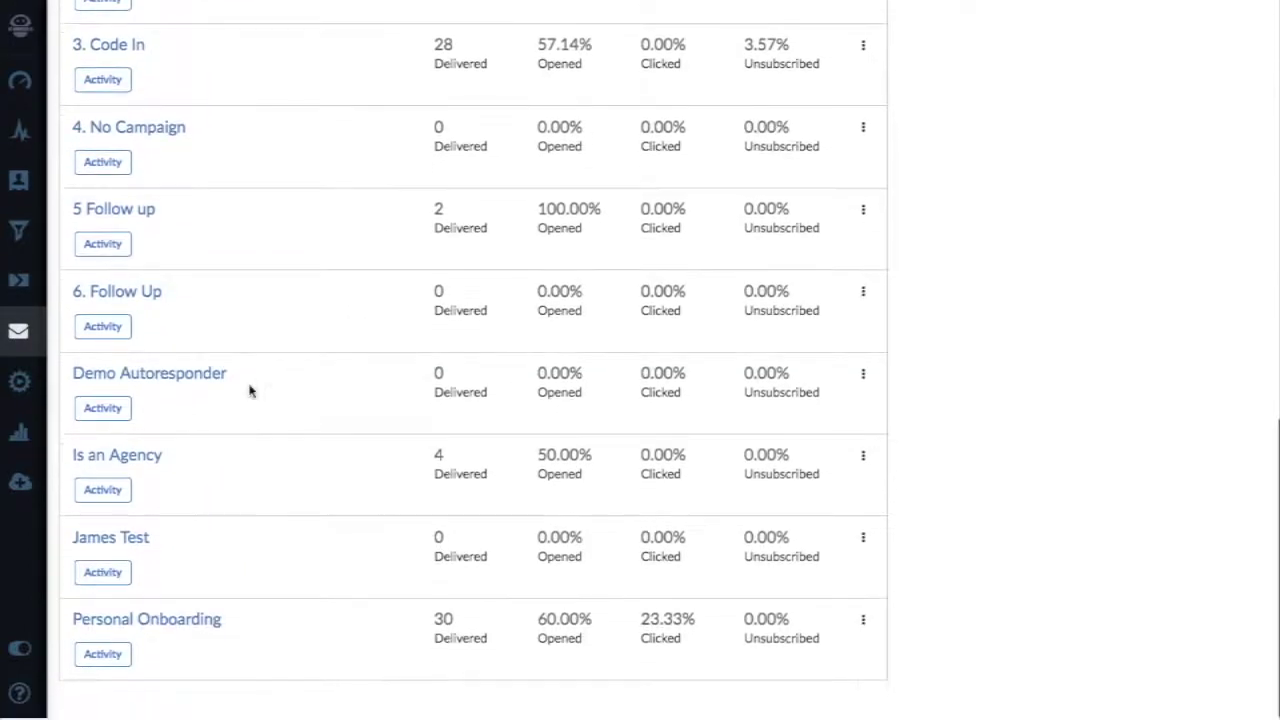
Step: Open the Demo Autoresponder and show its Demo Auto Follow Up 1 and 2 emails
left_click(126, 375)
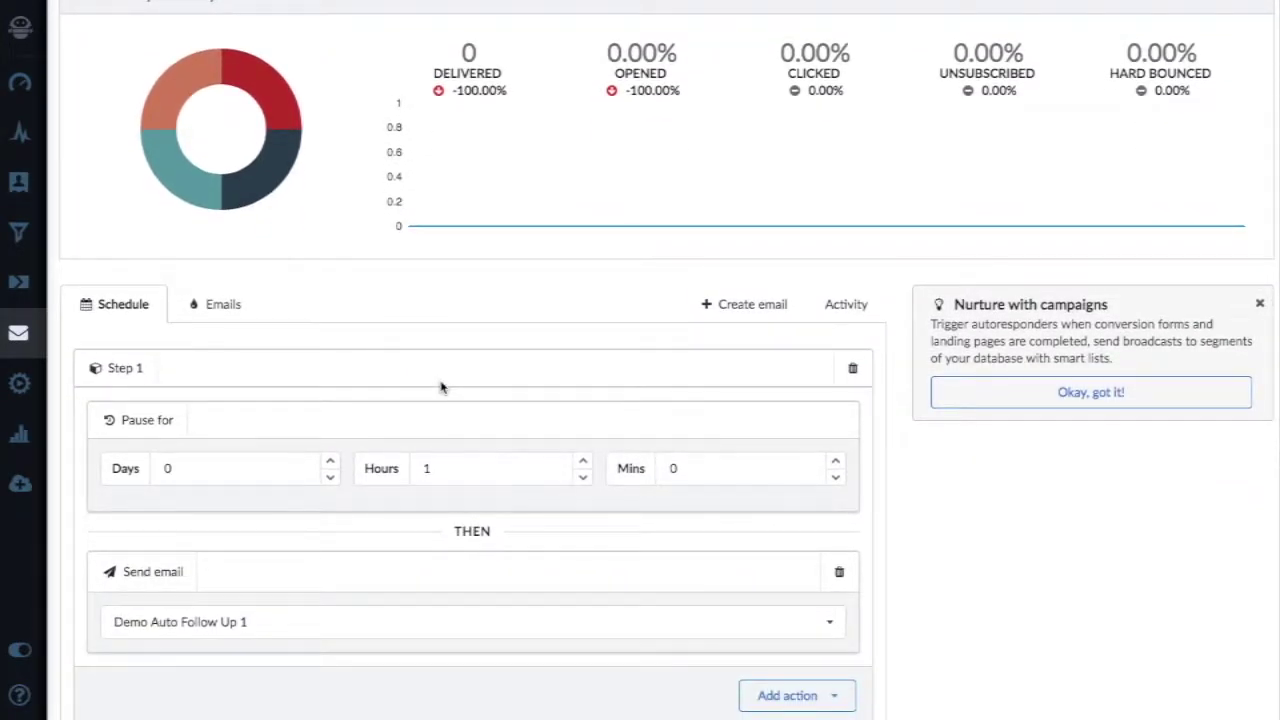
scroll(441, 386, "down", 1)
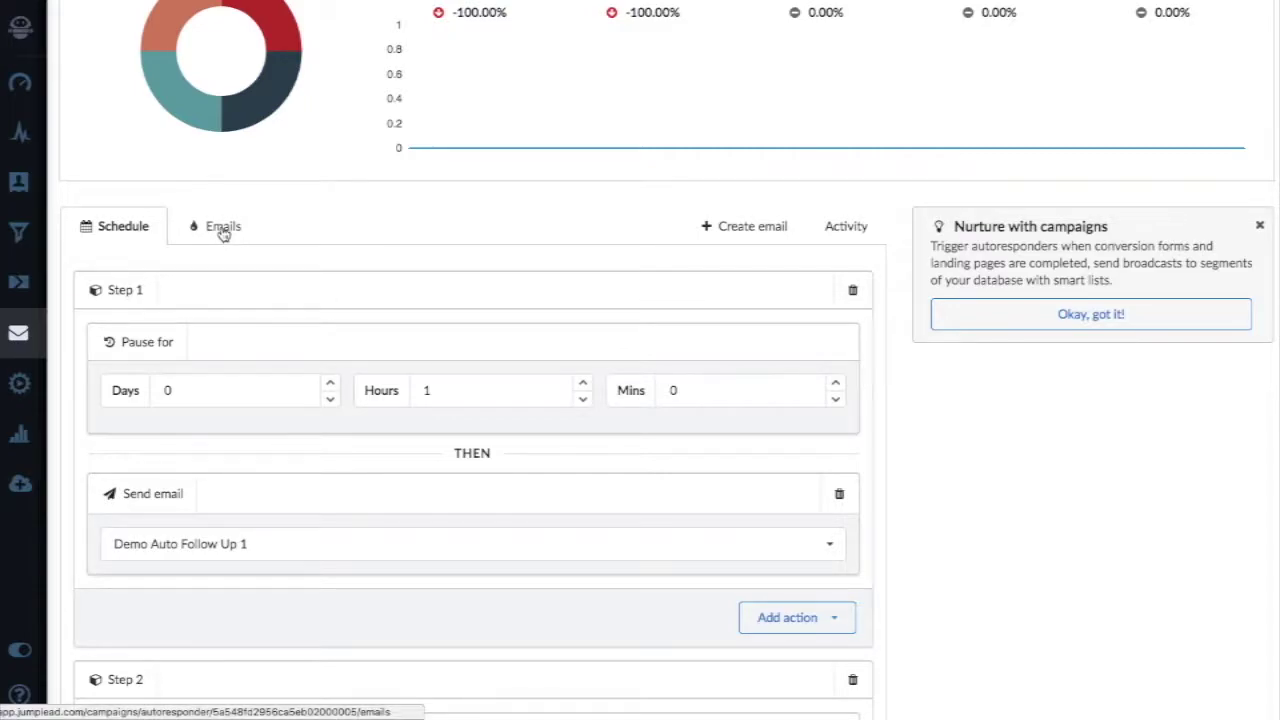
left_click(223, 228)
Step: Create a new autoresponder email from the Minimal Newsletter Transparent template
left_click(742, 580)
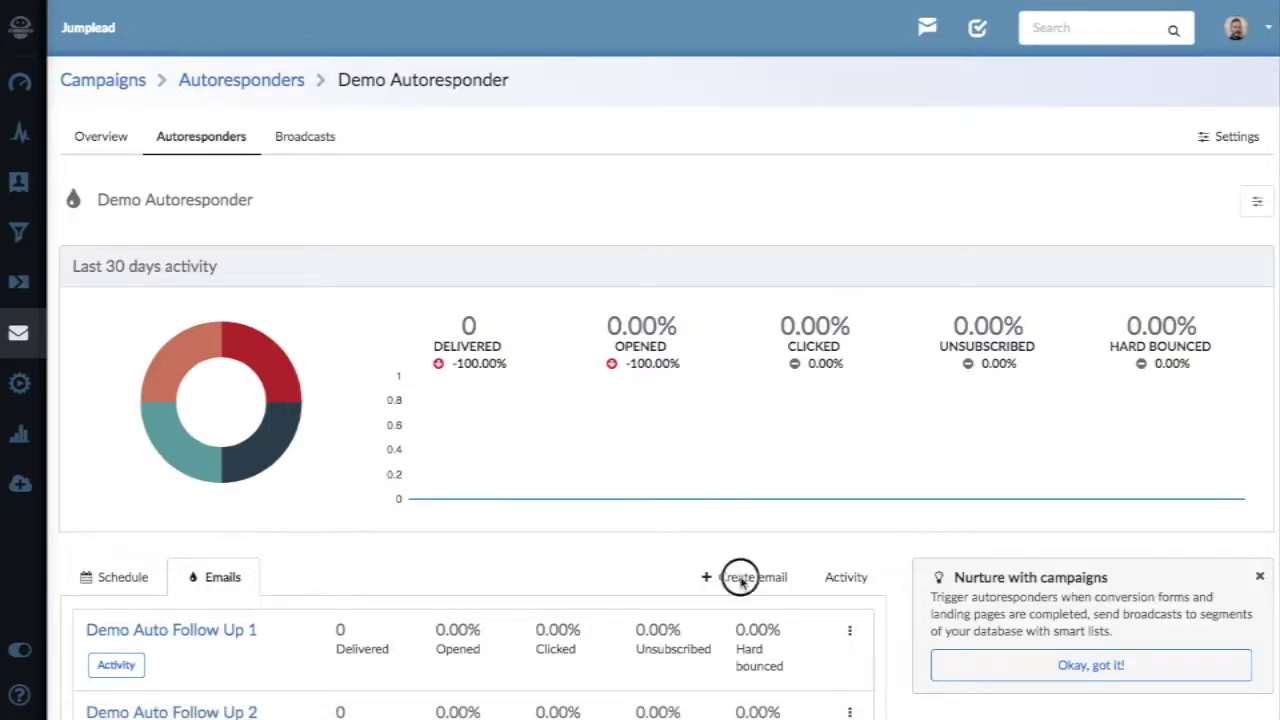
scroll(554, 463, "down", 4)
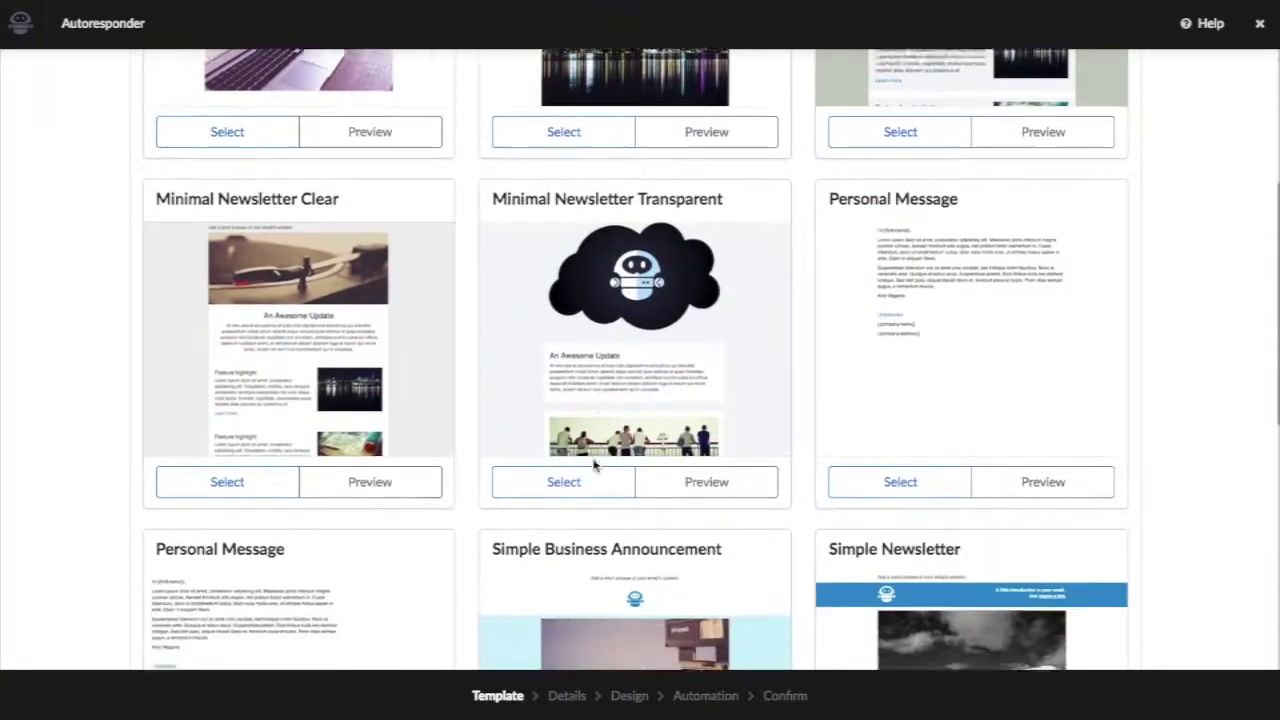
left_click(574, 402)
Step: Name the email My email and set subject 'Hi {{name}}' with the contact's full name tag
left_click(283, 152)
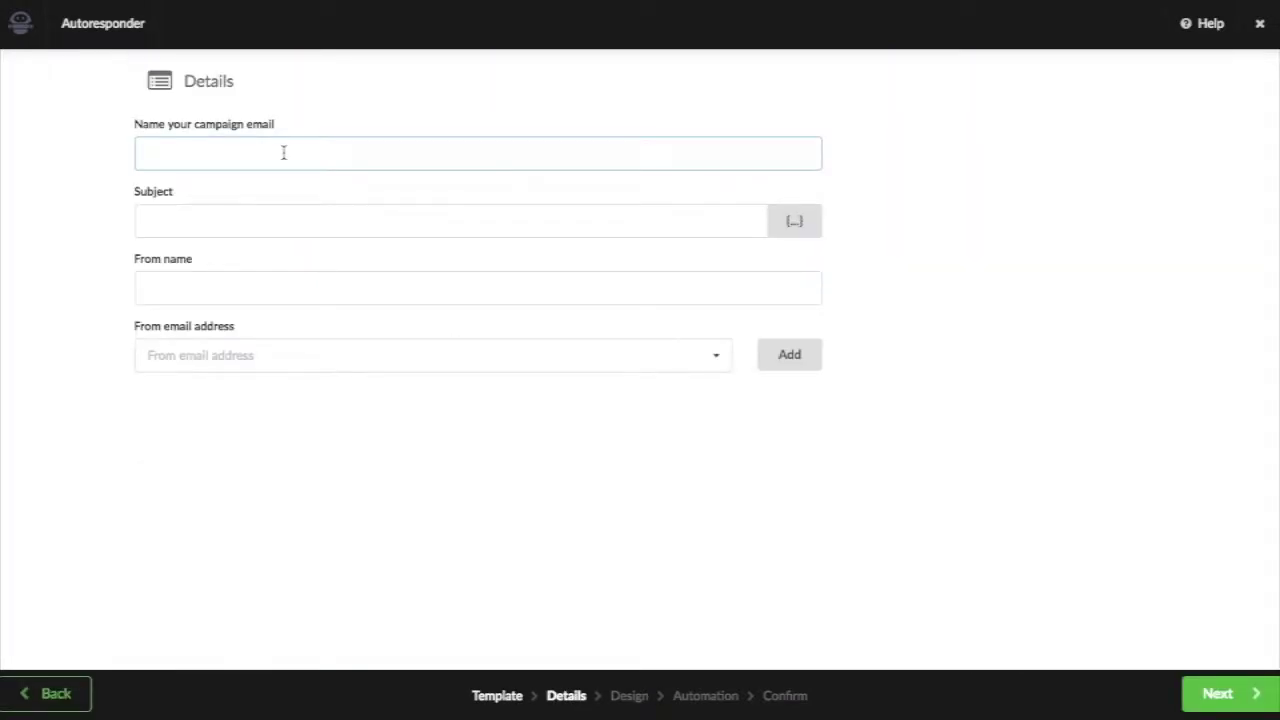
left_click(211, 217)
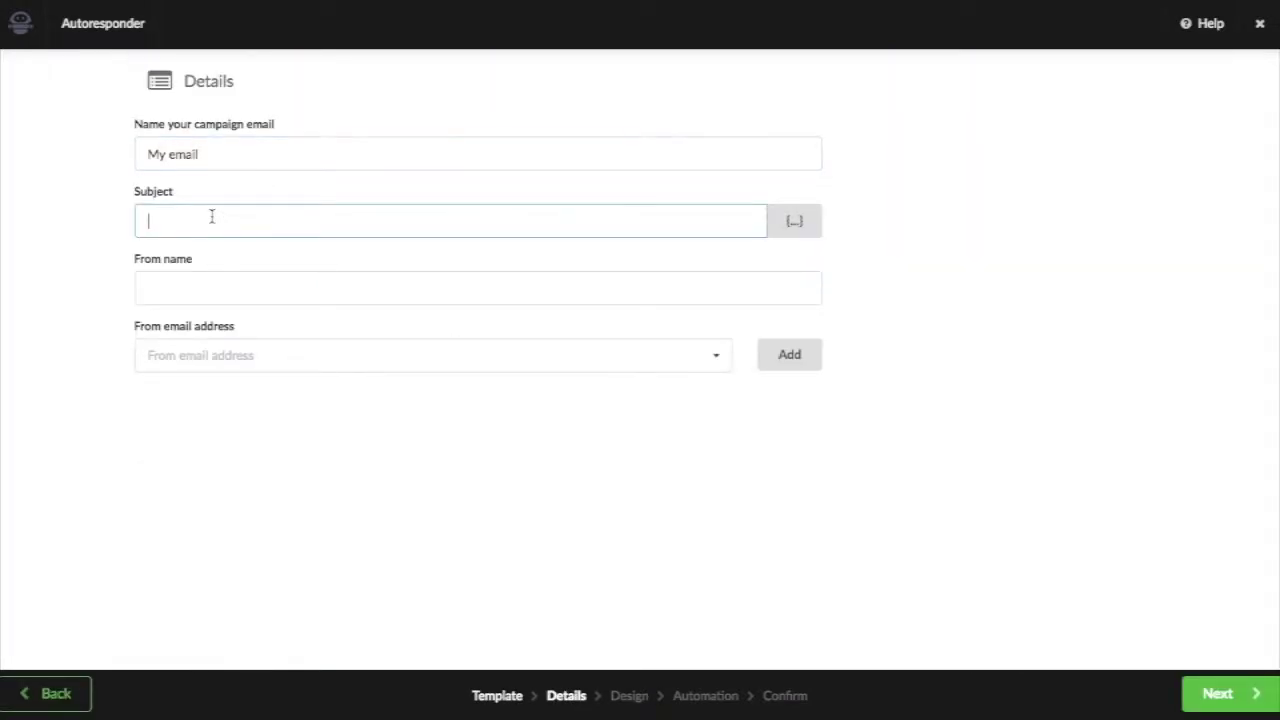
left_click(794, 221)
left_click(491, 366)
left_click(491, 401)
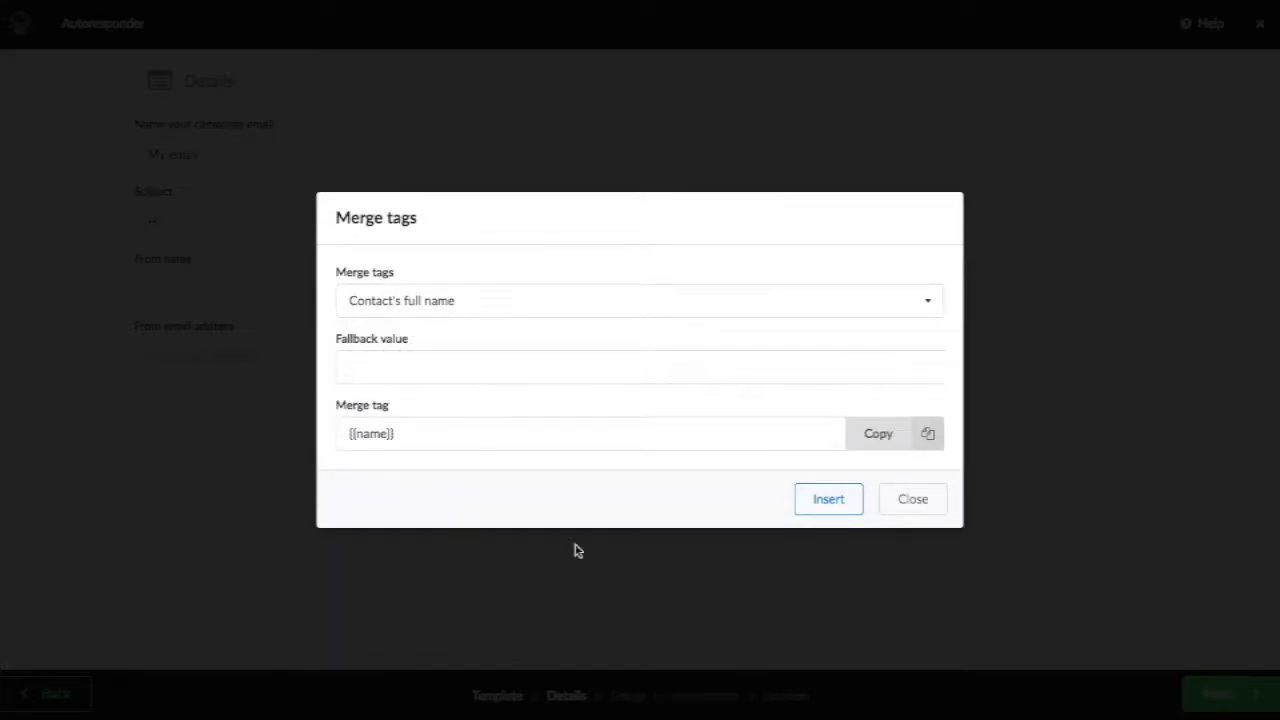
left_click(827, 505)
Step: Fill in the sender's name and choose the sender email address
left_click(338, 292)
type("Matt")
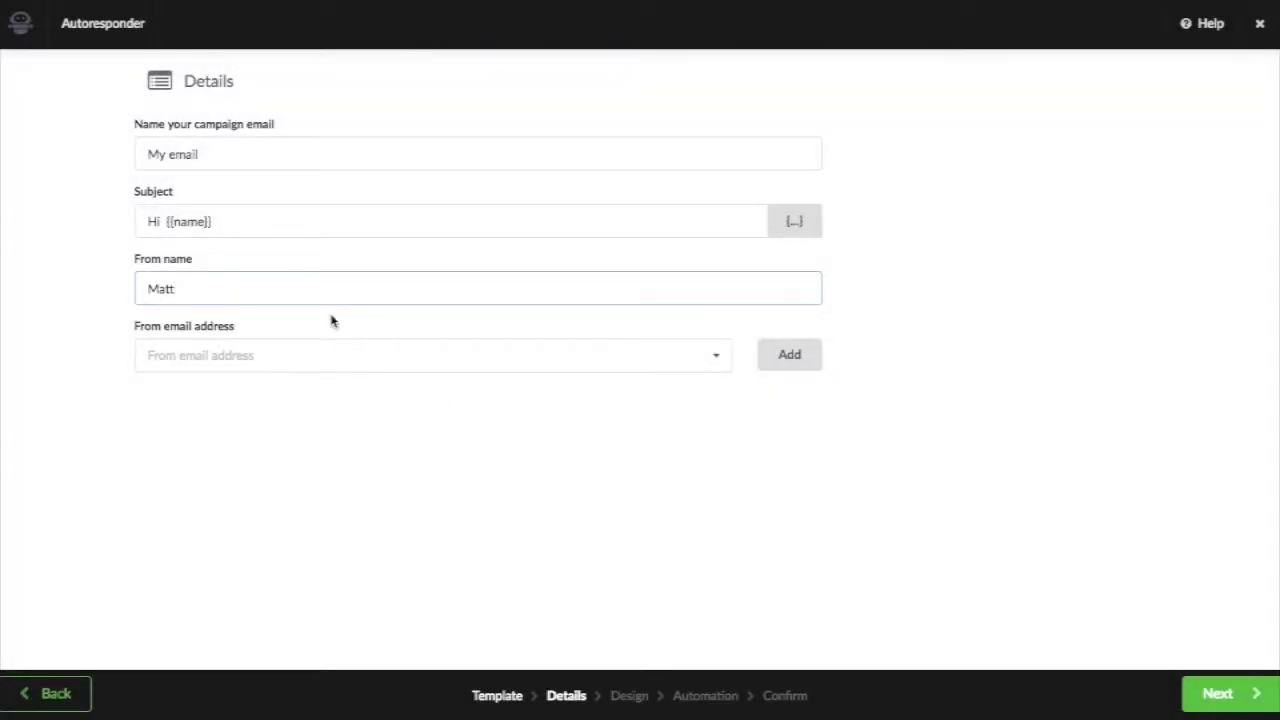
left_click(326, 356)
scroll(309, 443, "down", 5)
left_click(249, 465)
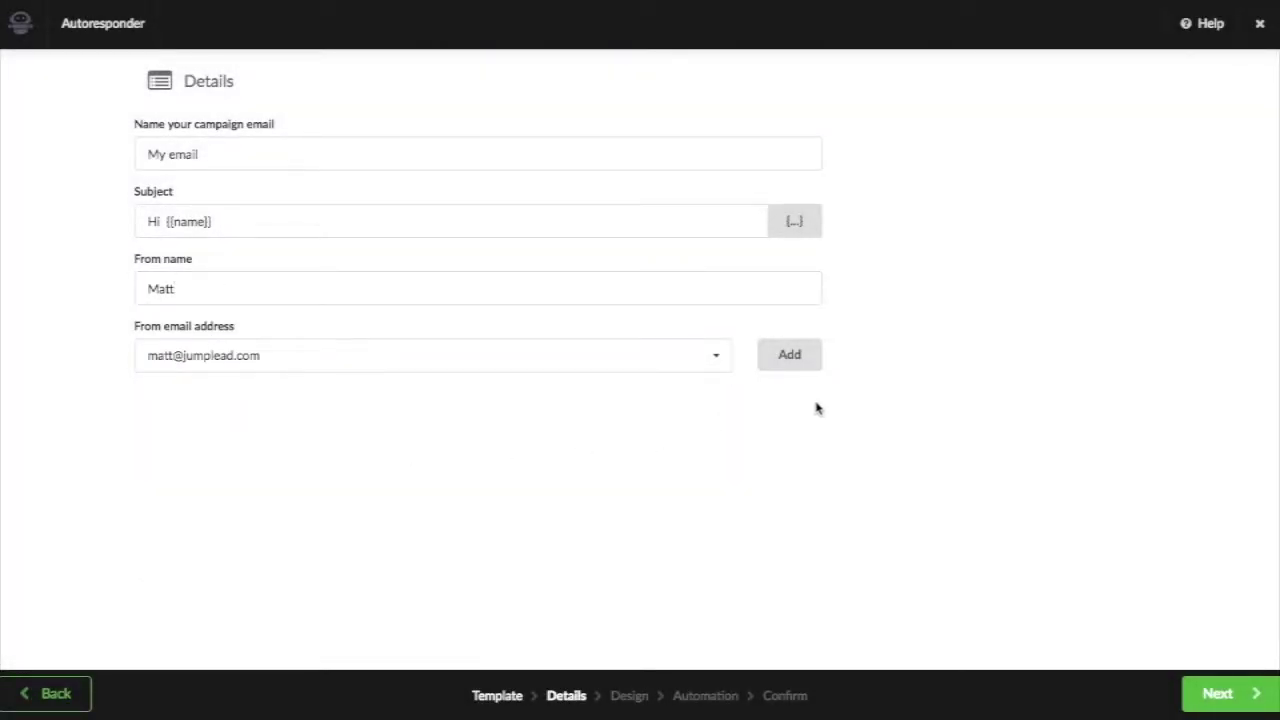
Step: Change the email heading to 'A Very Awesome Update'
left_click(1216, 694)
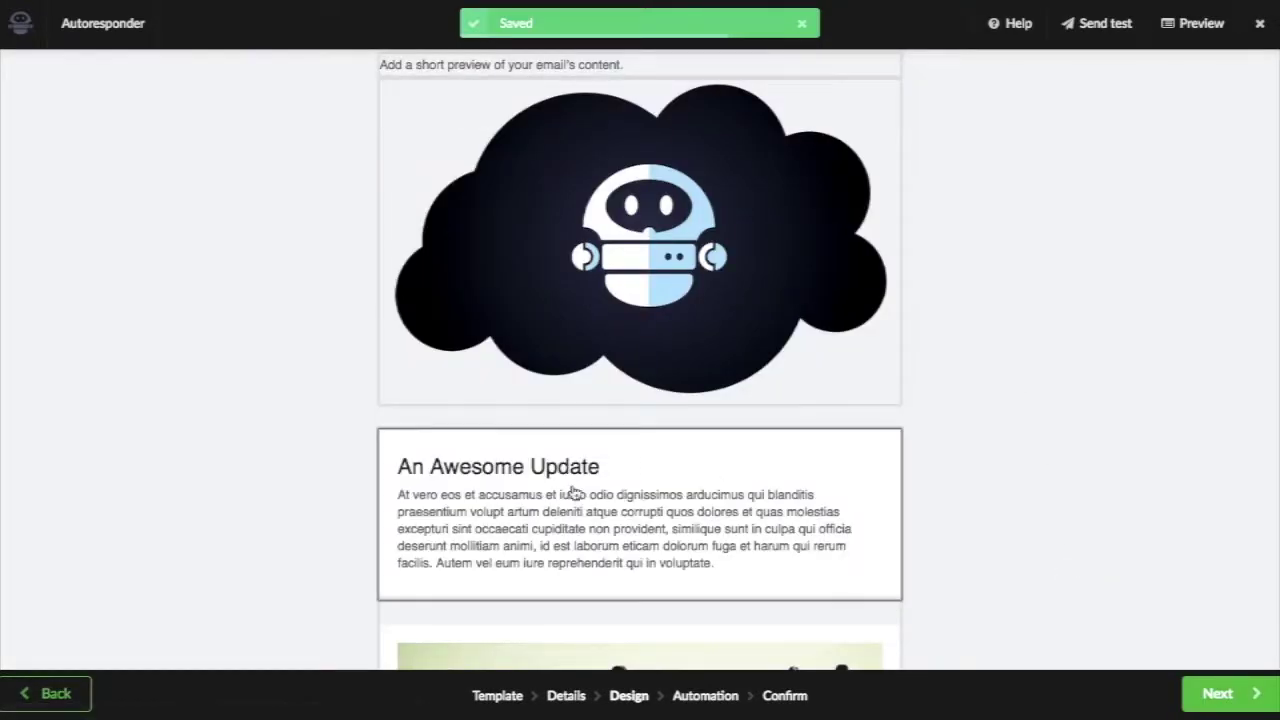
left_click(575, 493)
left_click(965, 274)
type("Very")
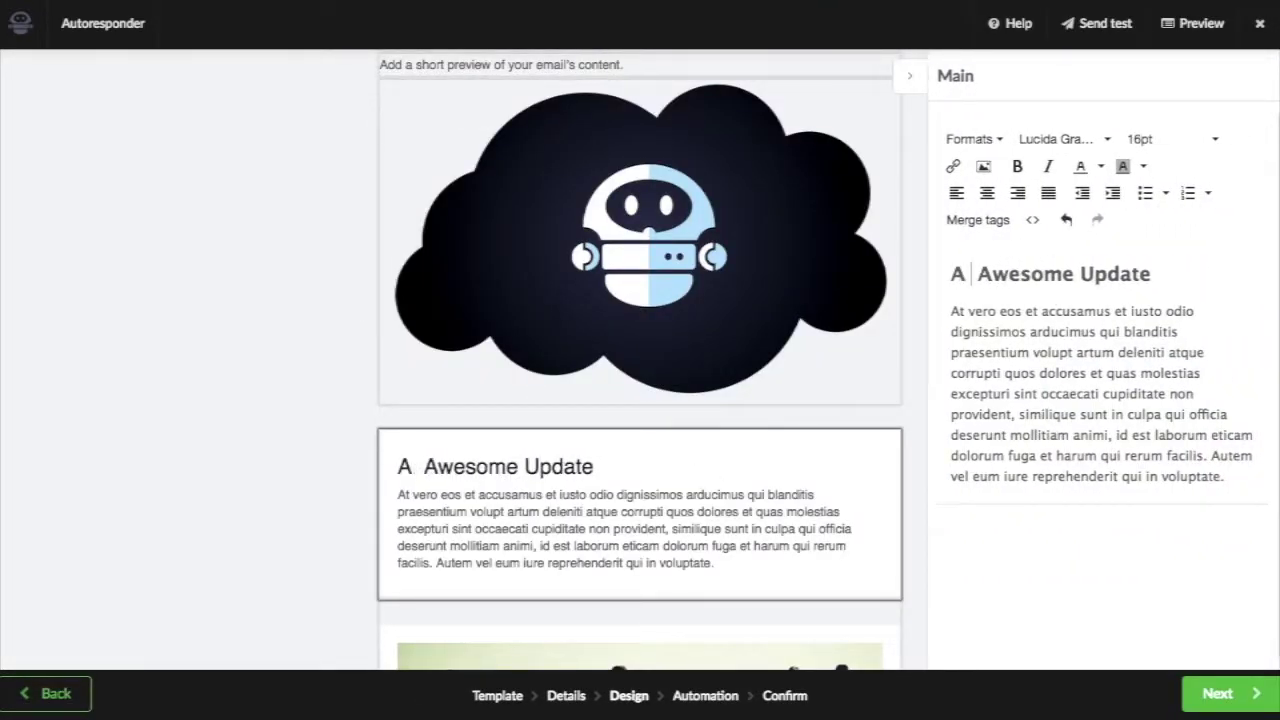
left_click(1216, 694)
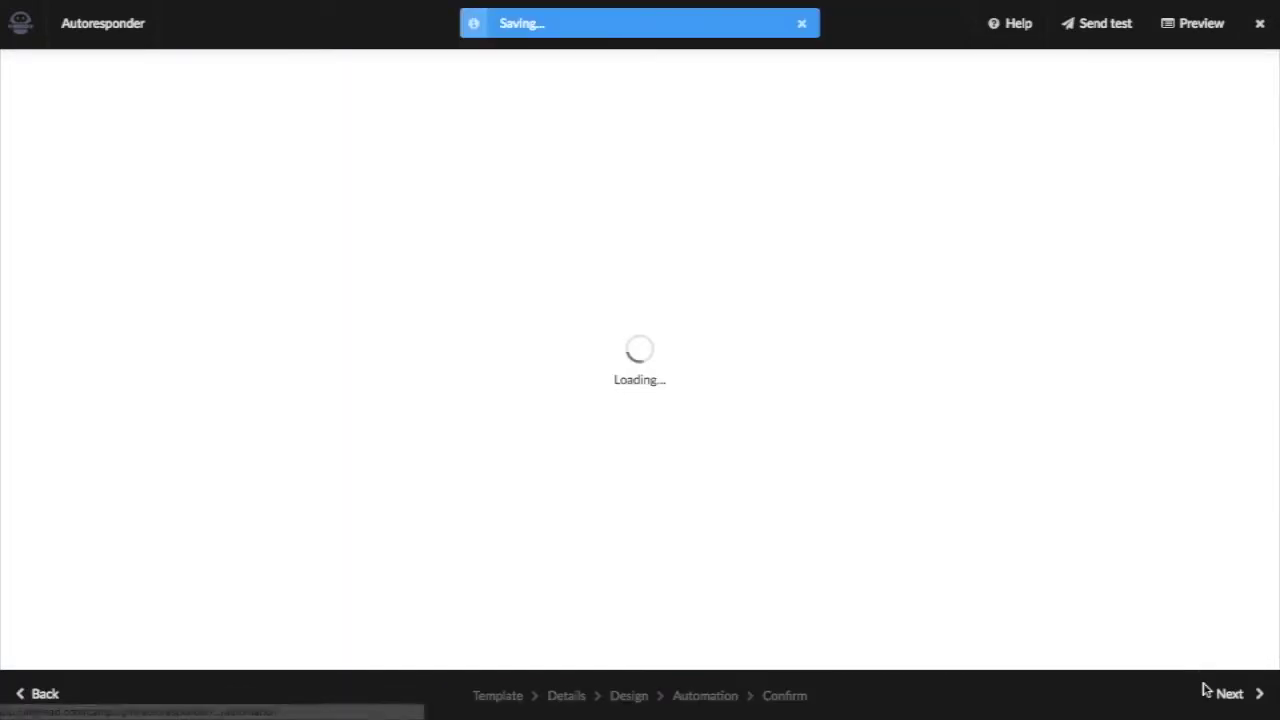
Step: Add an Alert automation that issues a notification to a chosen user on open
left_click(216, 170)
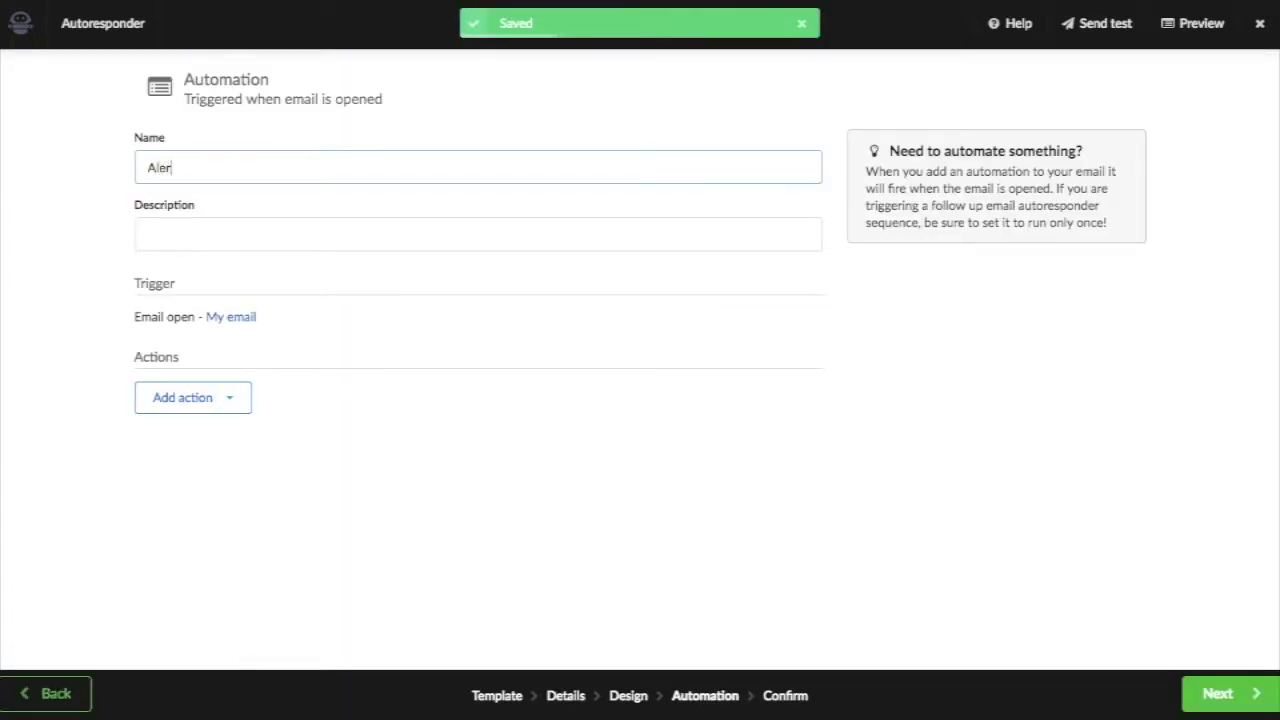
left_click(181, 239)
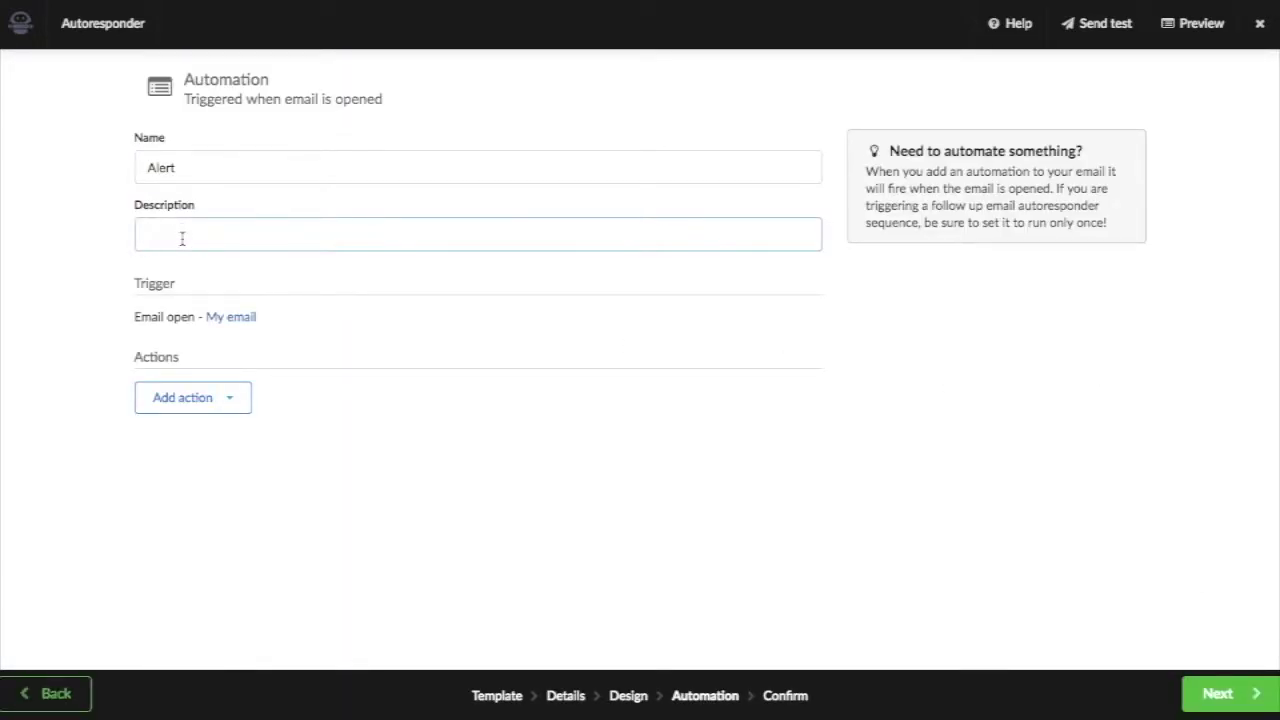
left_click(195, 403)
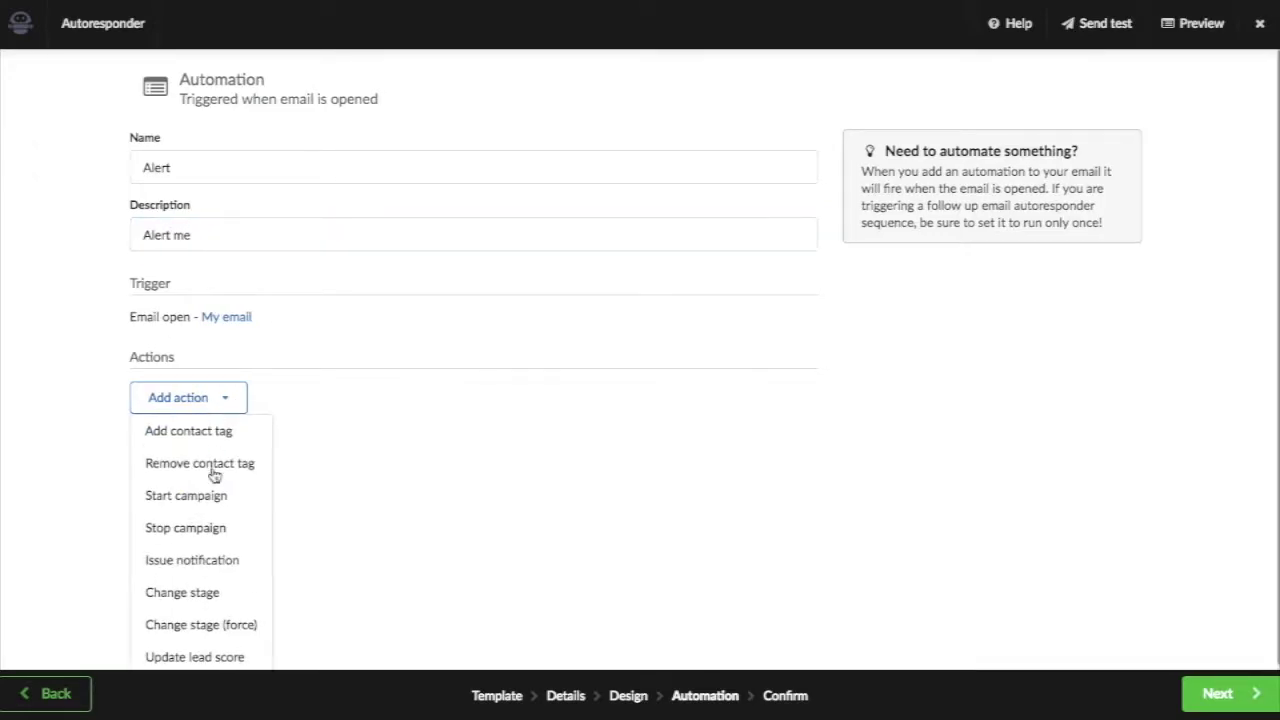
left_click(186, 560)
left_click(309, 453)
left_click(272, 521)
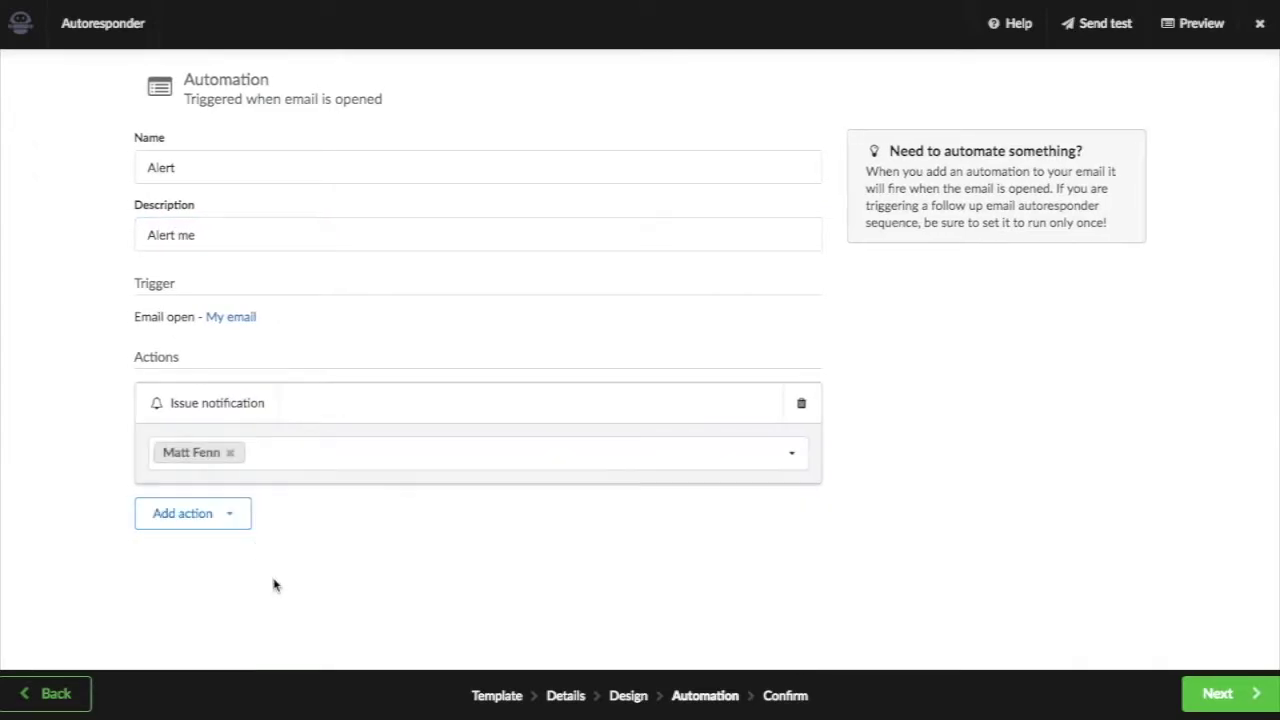
left_click(1220, 694)
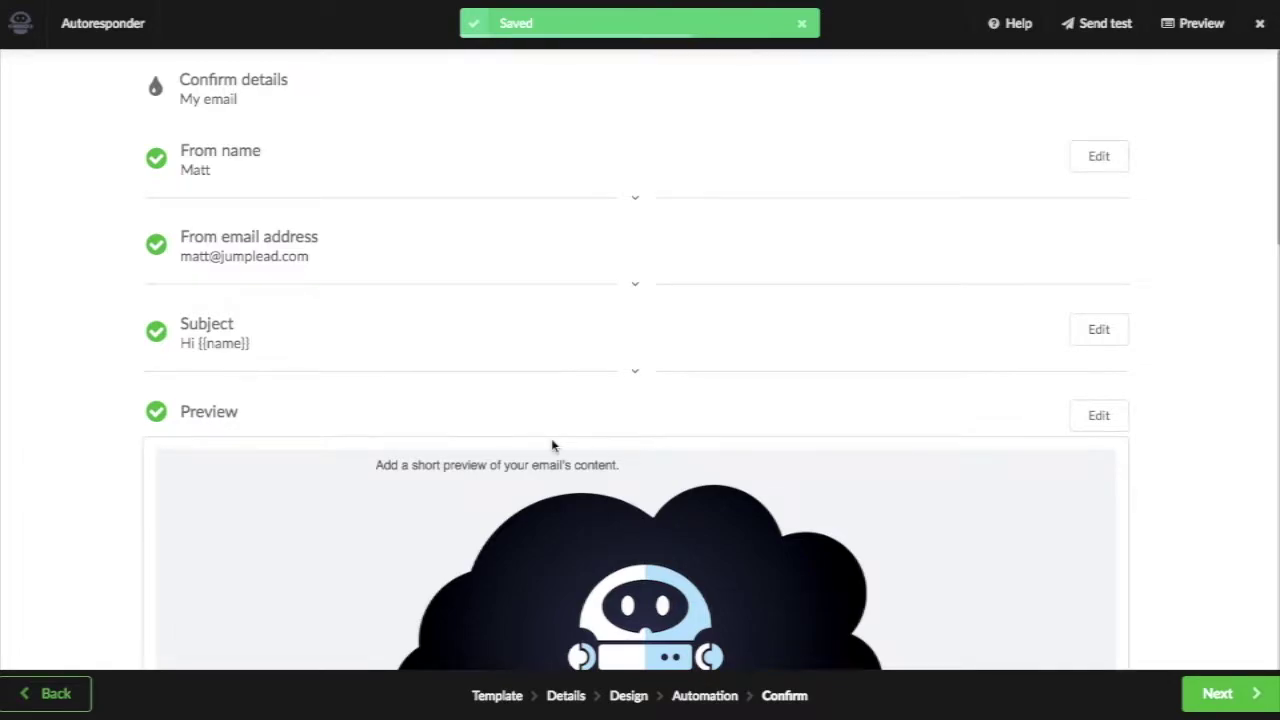
Step: Review the Confirm page preview and finish saving the new autoresponder email
scroll(553, 447, "down", 15)
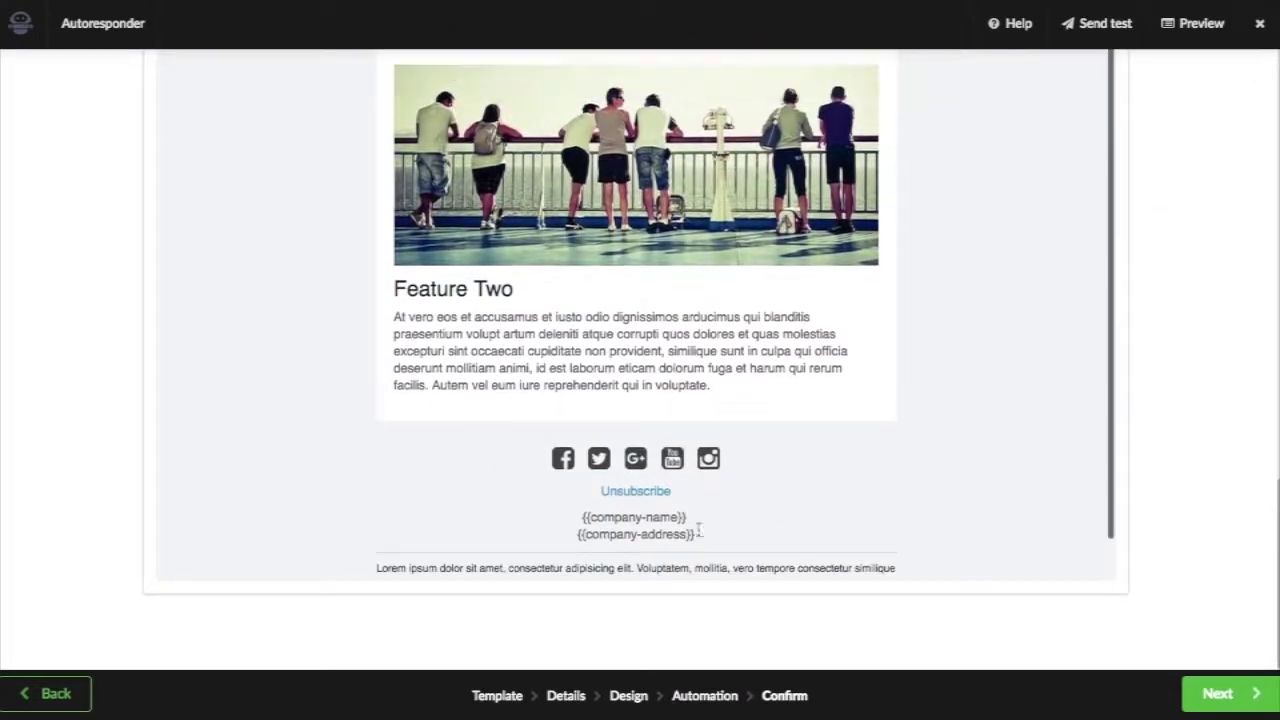
left_click(1240, 700)
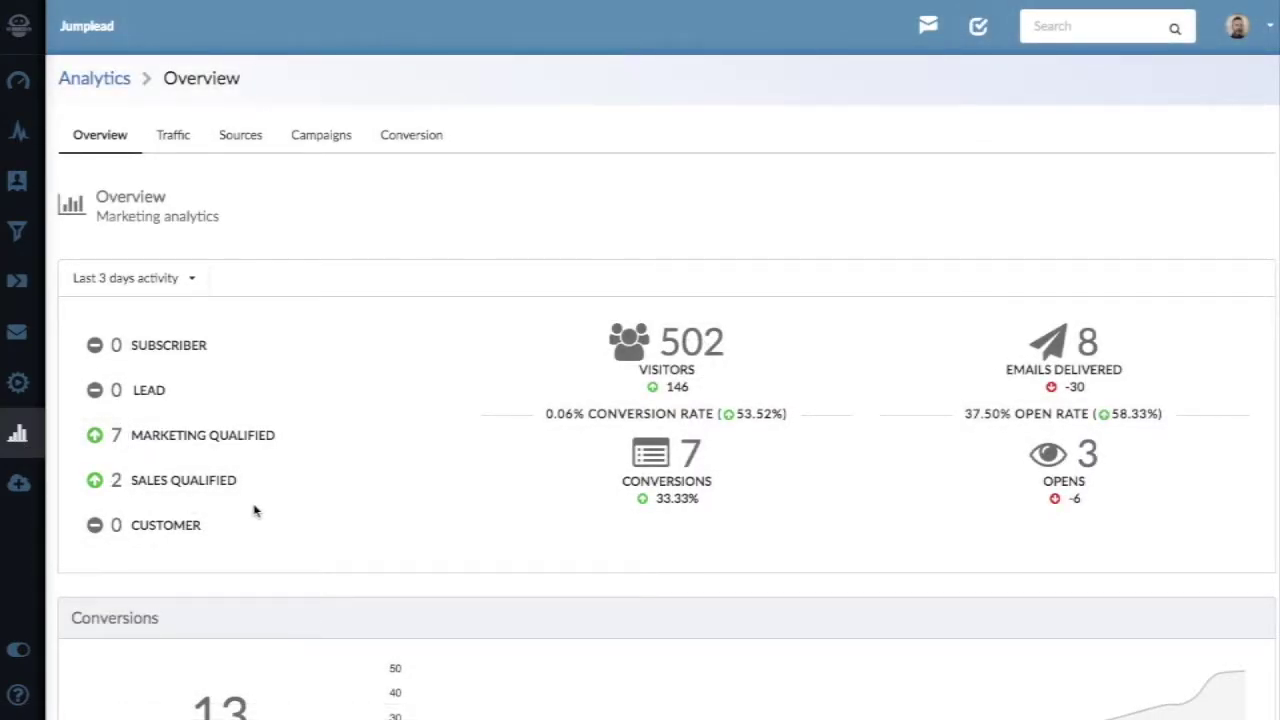
Step: Browse the analytics Overview, then view the Traffic, Sources and Campaigns statistics
scroll(255, 510, "down", 5)
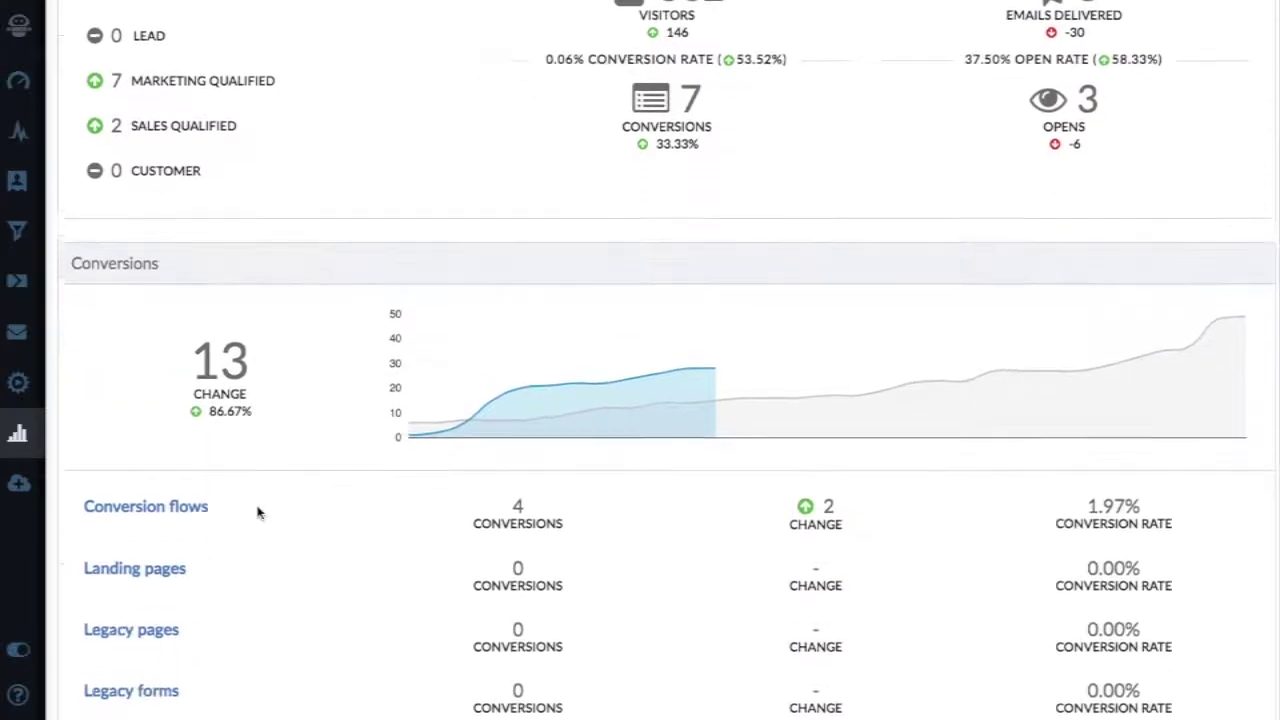
scroll(257, 513, "down", 1)
scroll(257, 513, "up", 4)
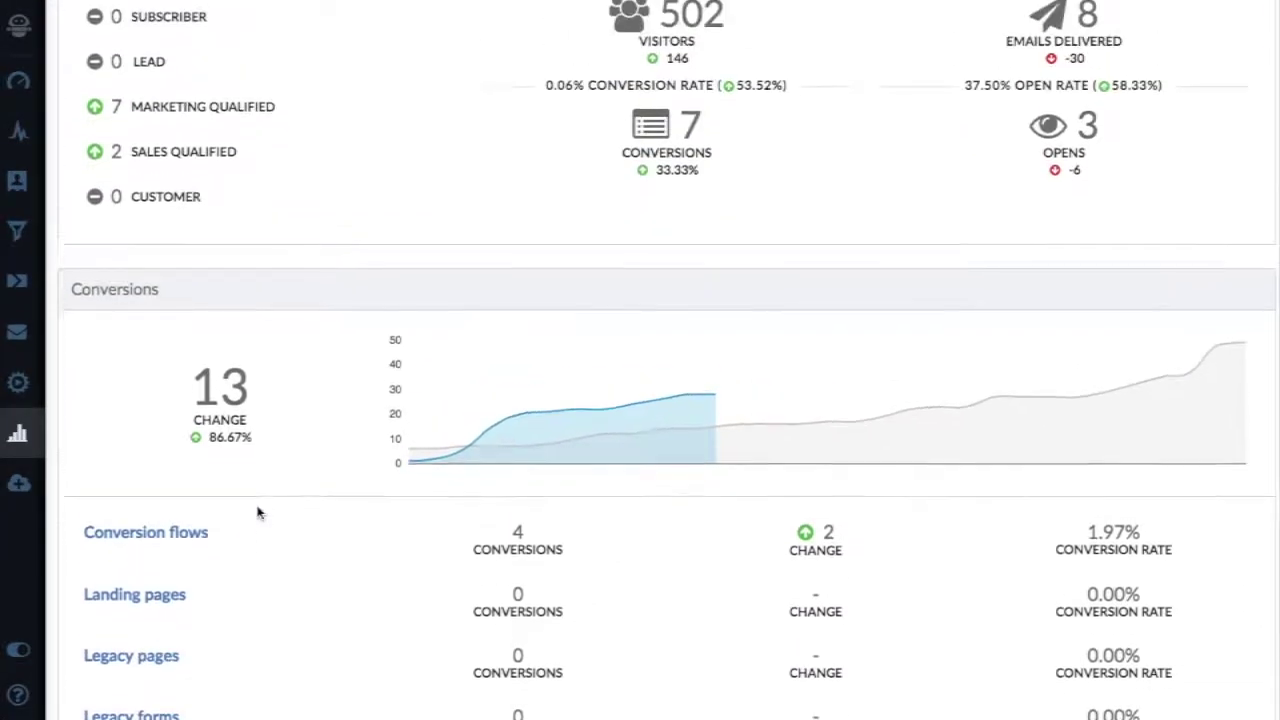
scroll(257, 500, "up", 2)
left_click(176, 135)
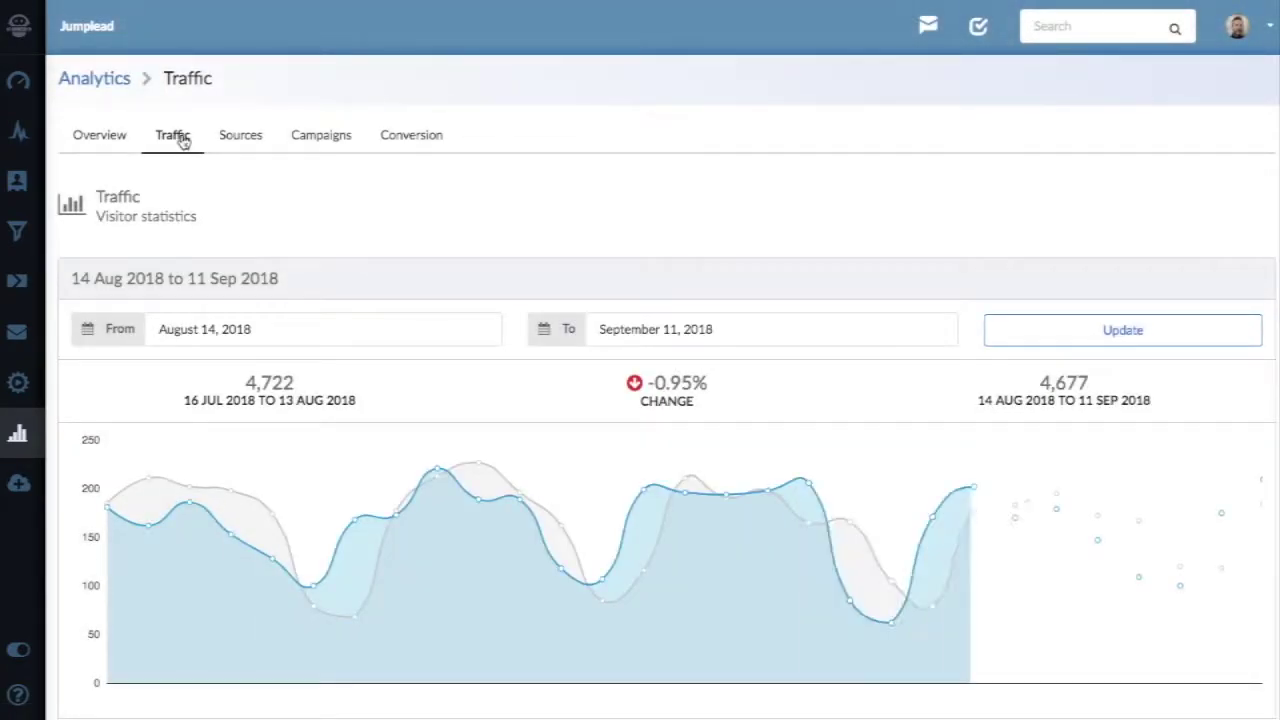
left_click(237, 137)
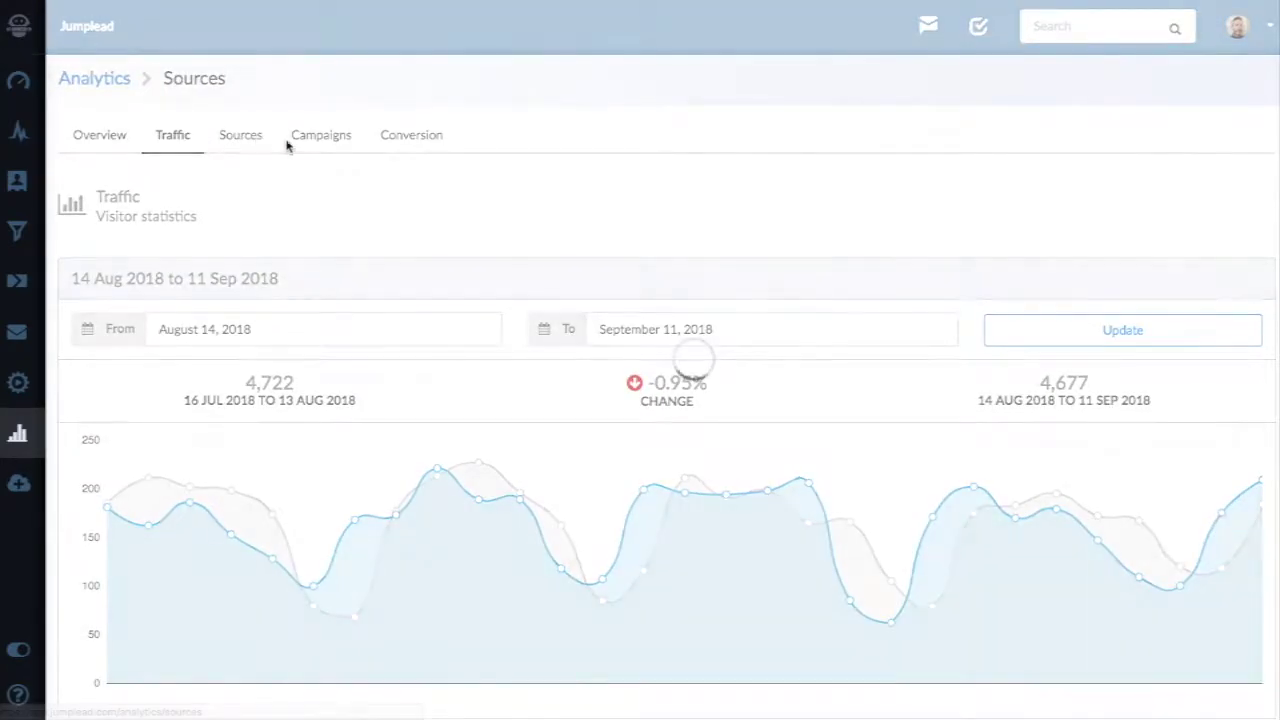
left_click(337, 137)
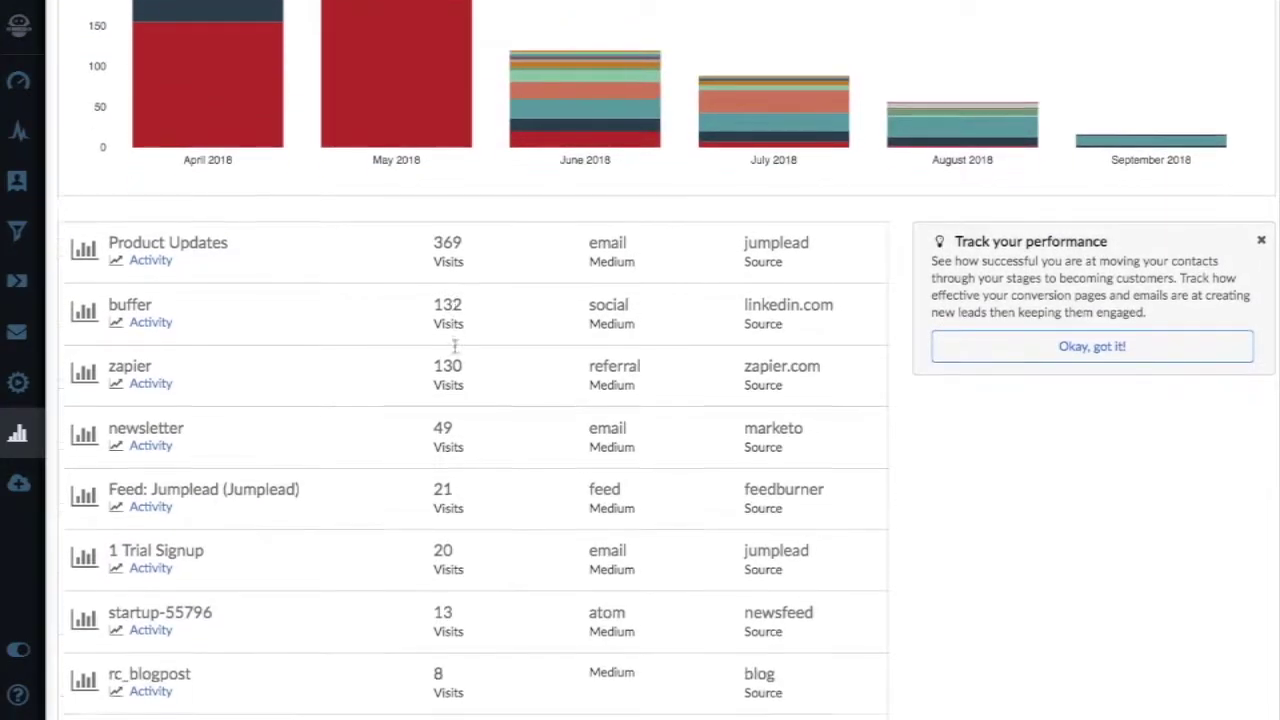
scroll(454, 349, "down", 2)
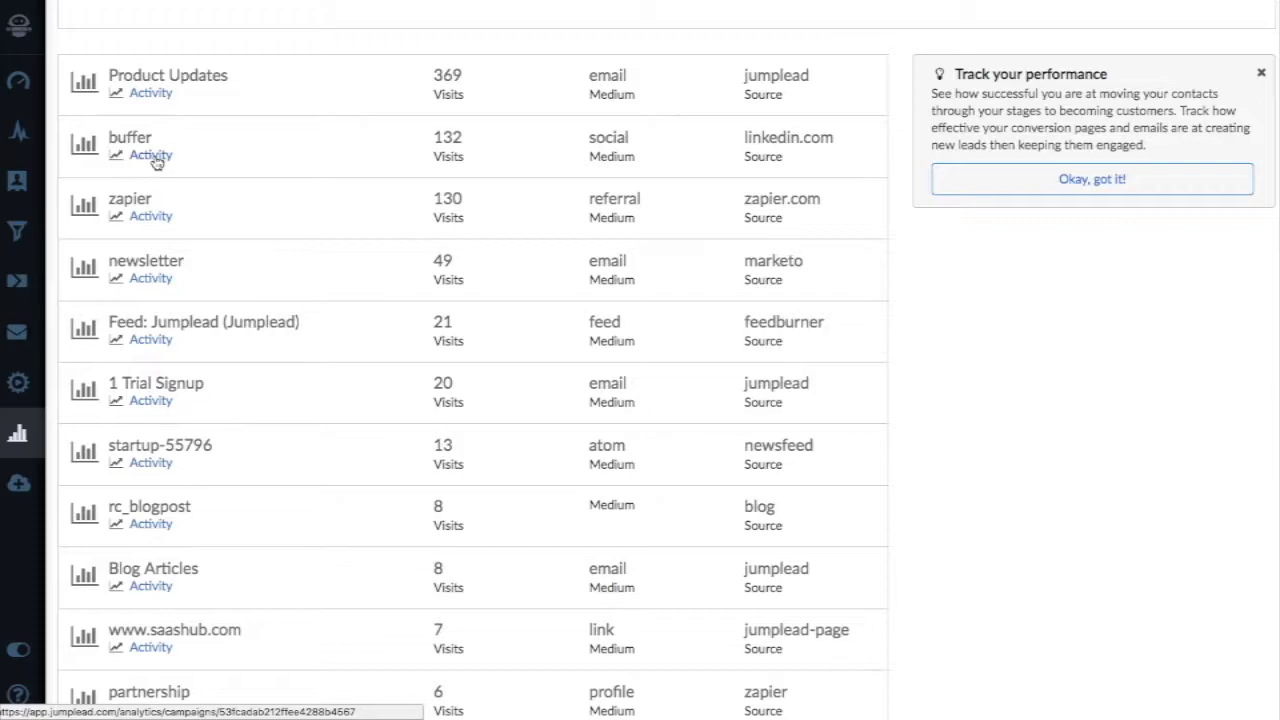
Step: View the buffer campaign's activity, then bring up the shared conversations inbox
left_click(152, 157)
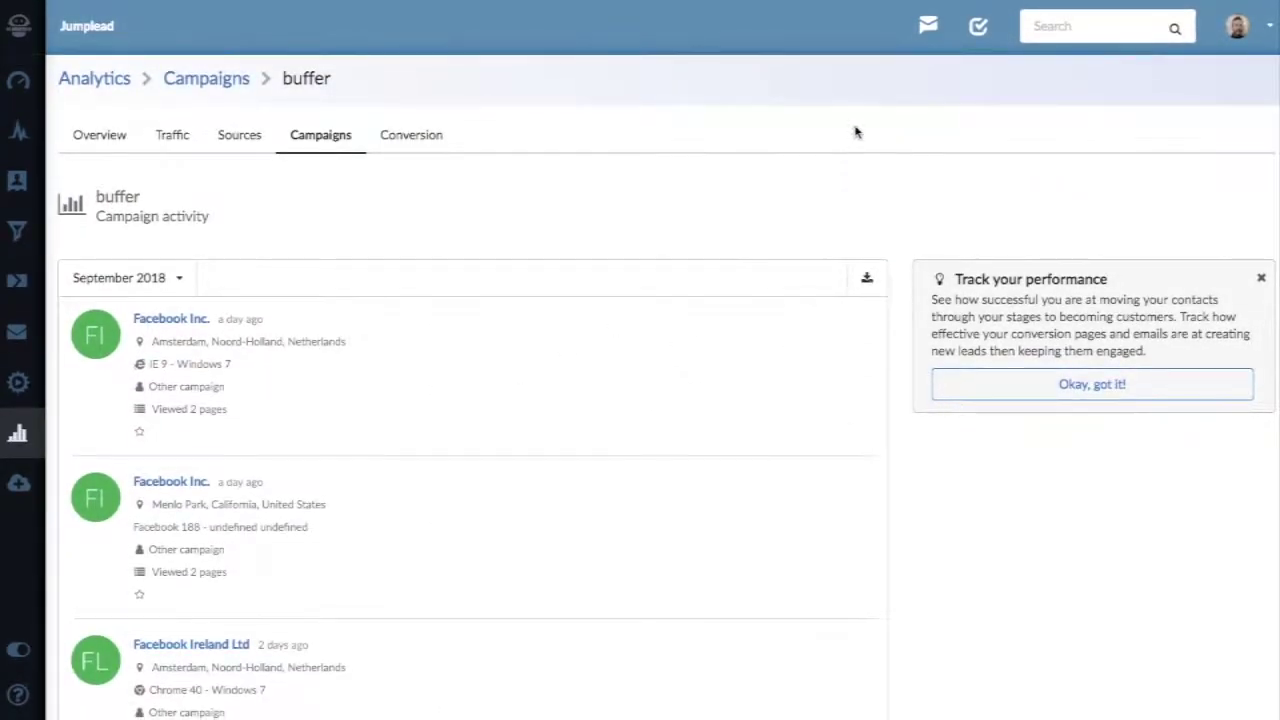
left_click(928, 26)
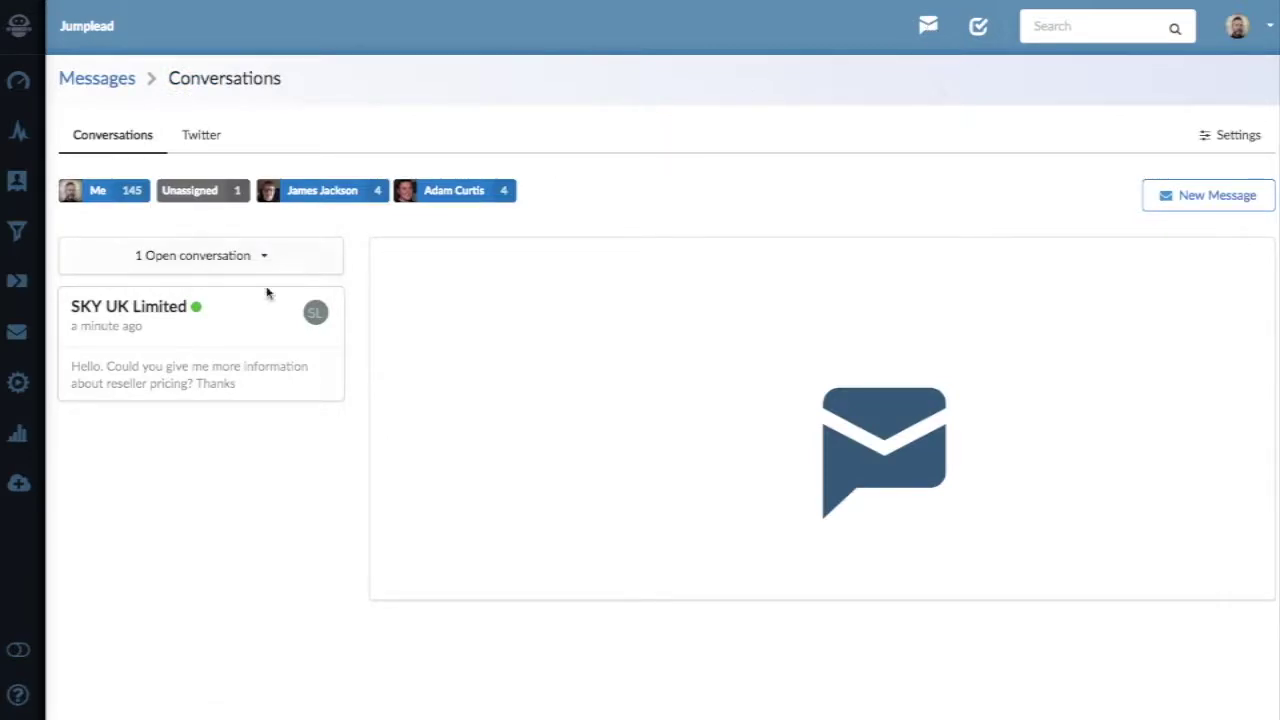
Step: Reply to SKY UK Limited's chat offering a 20% discount for resold Jumplead plans
left_click(183, 343)
left_click(477, 460)
type("Sure")
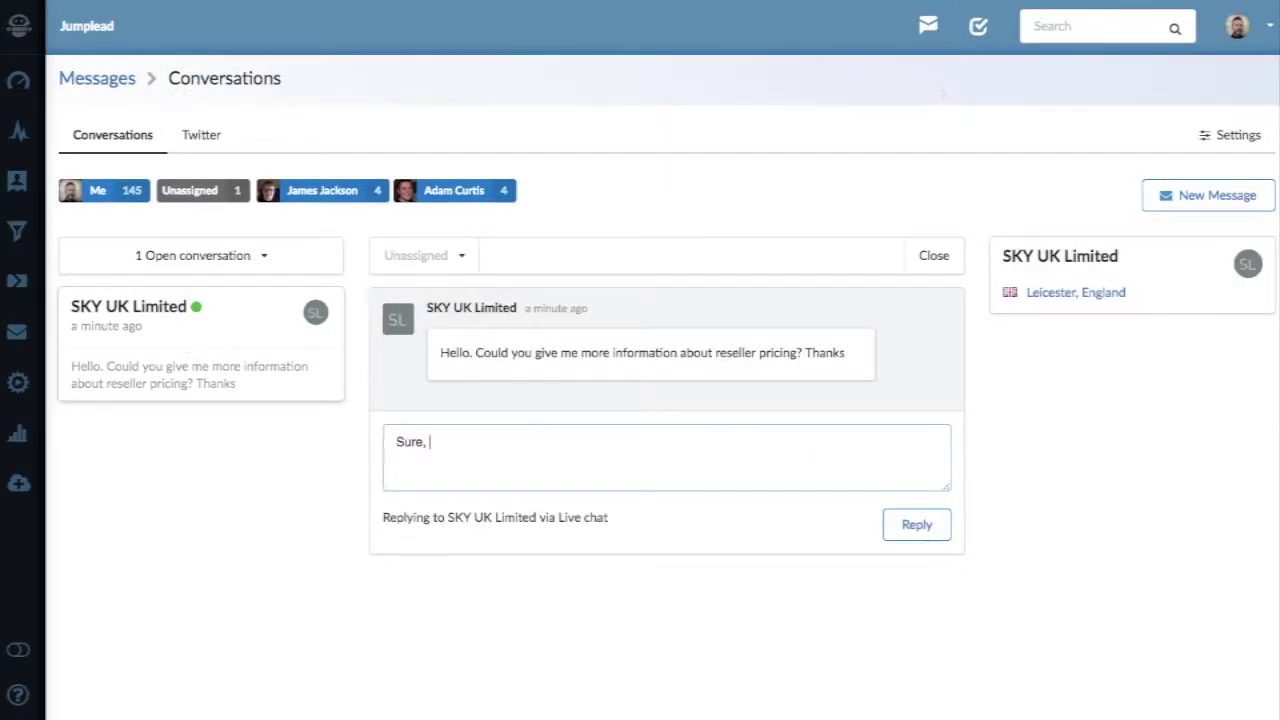
type(", we offer a 20% discount for r")
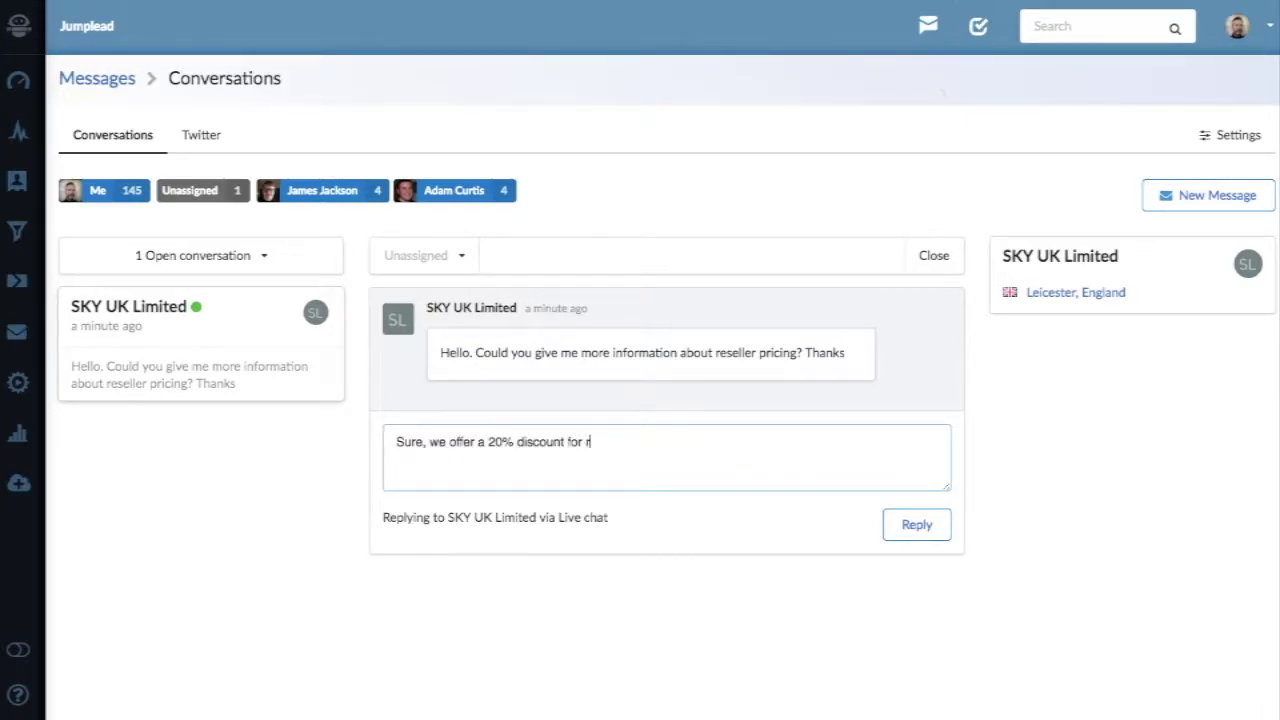
type("esold Jumplead plans. :()")
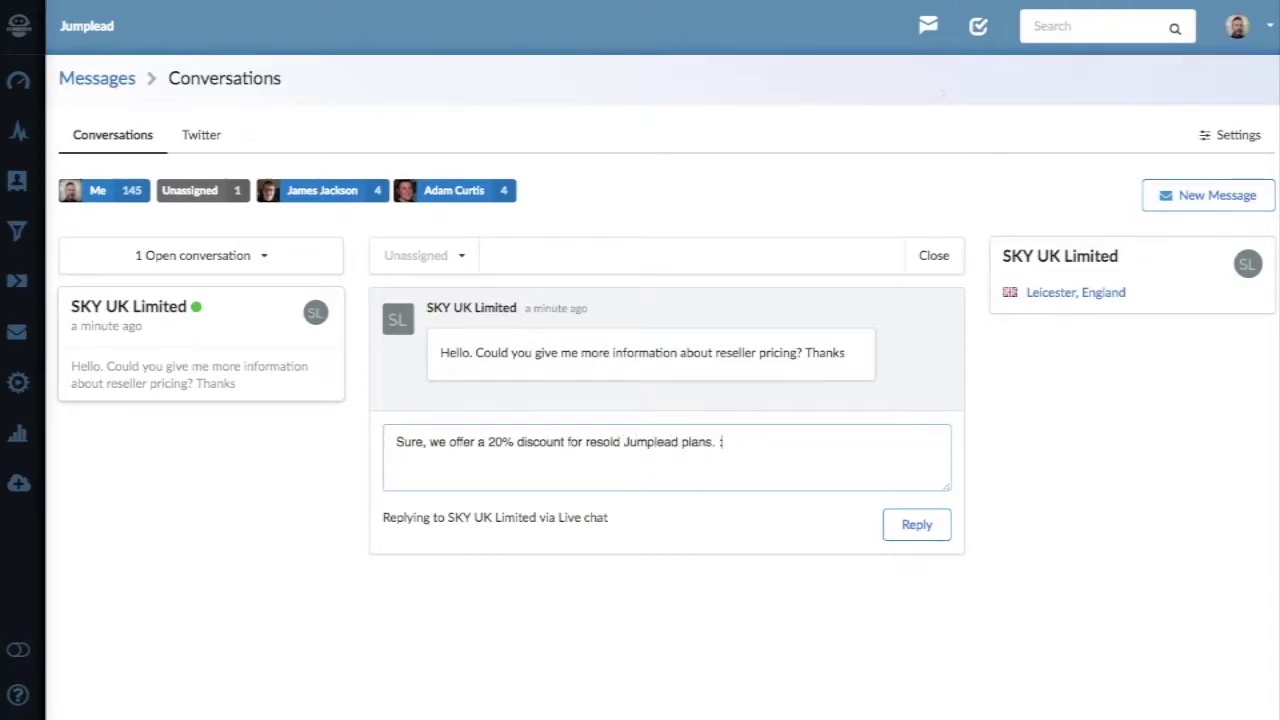
left_click(909, 530)
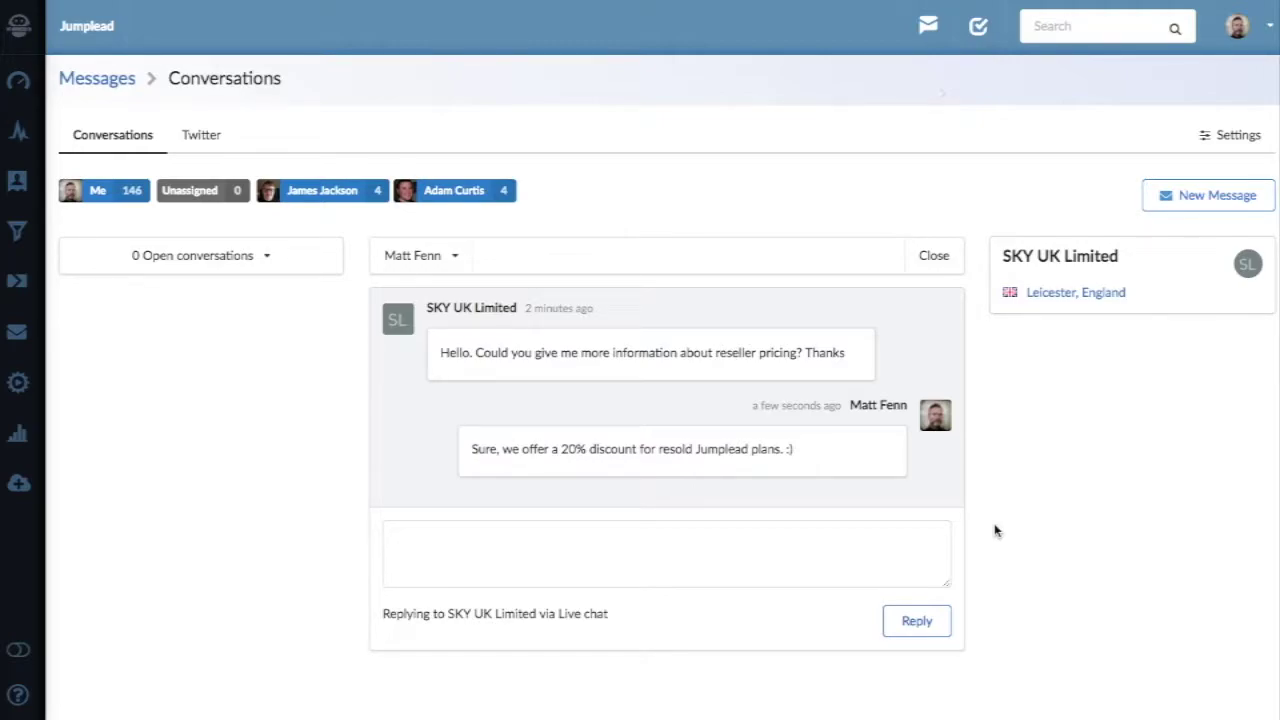
Step: Send the follow-up reply 'Awesome! Welcome aboard!' after they agree to sign up
left_click(708, 606)
type("A")
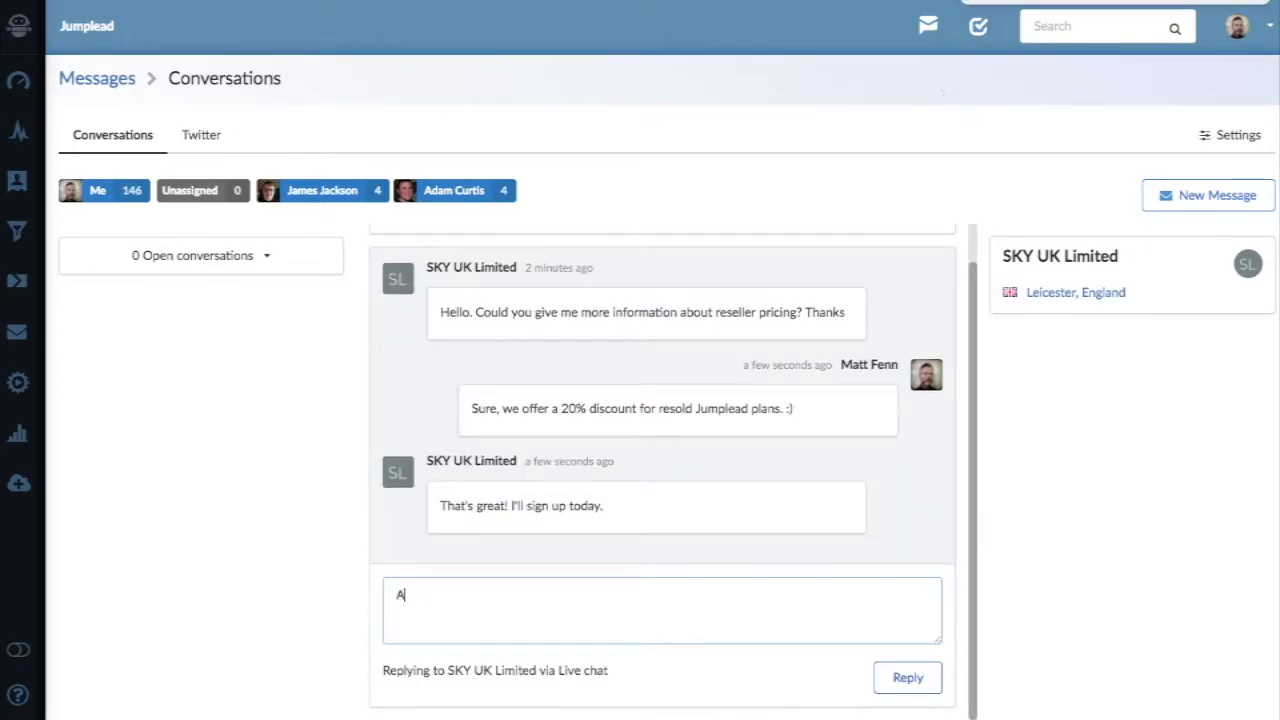
type("wesome! Welcome ")
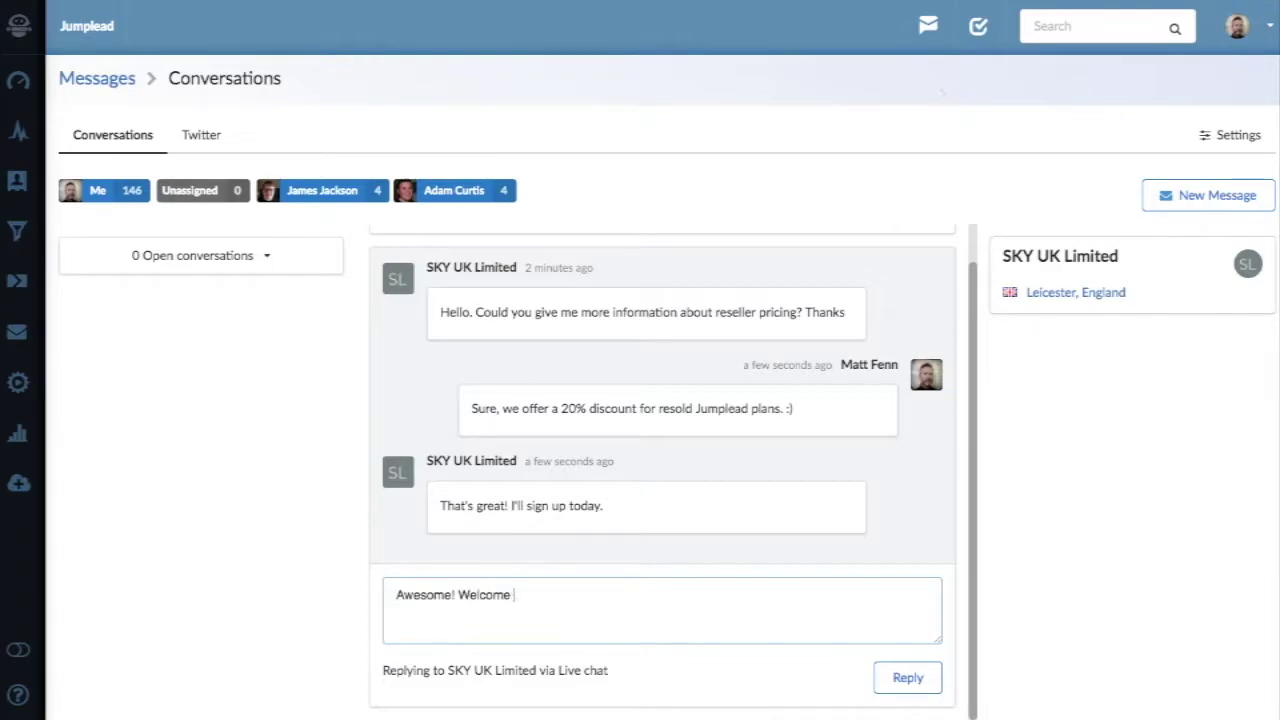
type("aboard!")
left_click(906, 678)
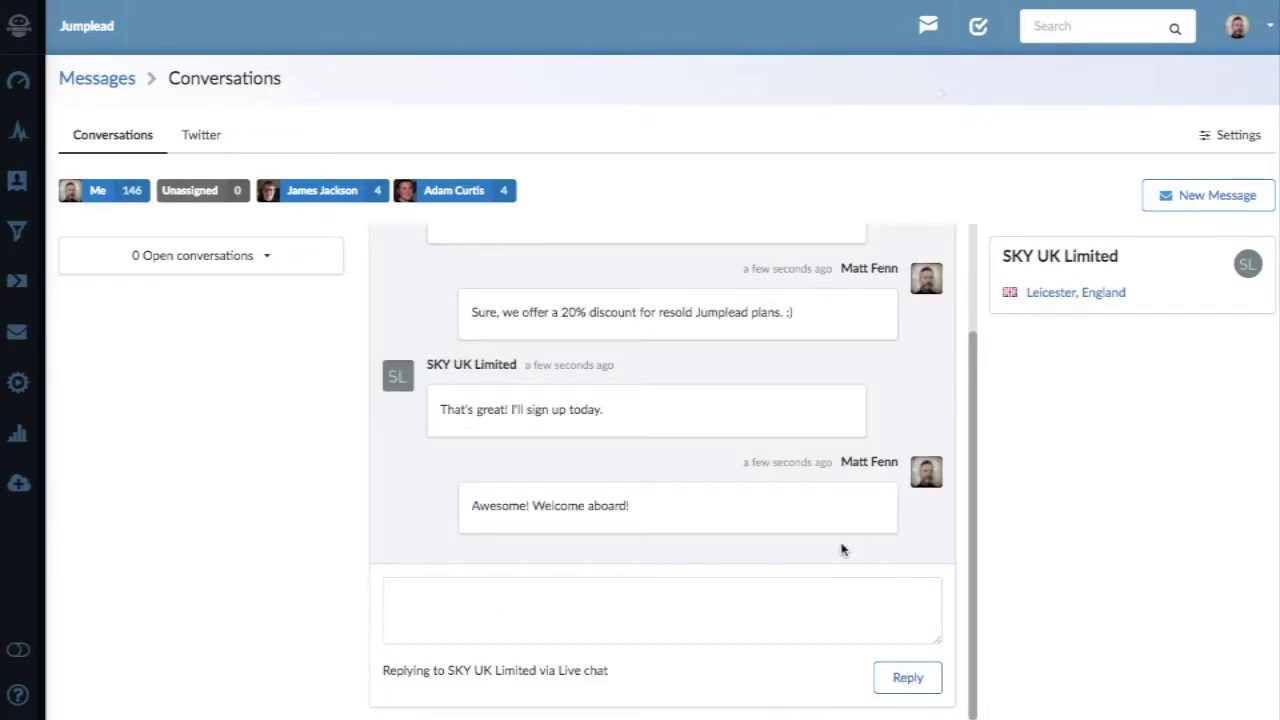